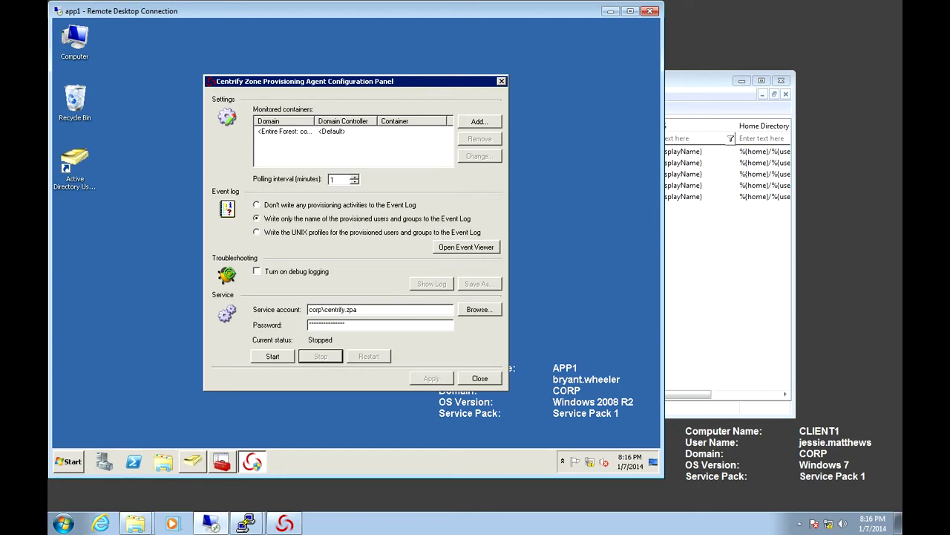
# Step: Bring Access Manager forward and open the HQ [Headquarters] zone's context menu
pyautogui.hotkey('alt', 'Tab')
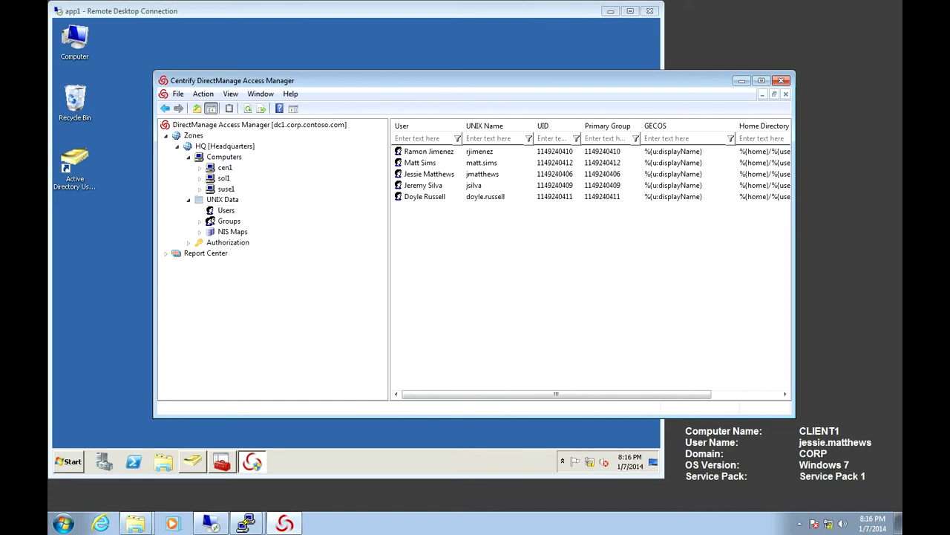
pyautogui.rightClick(221, 146)
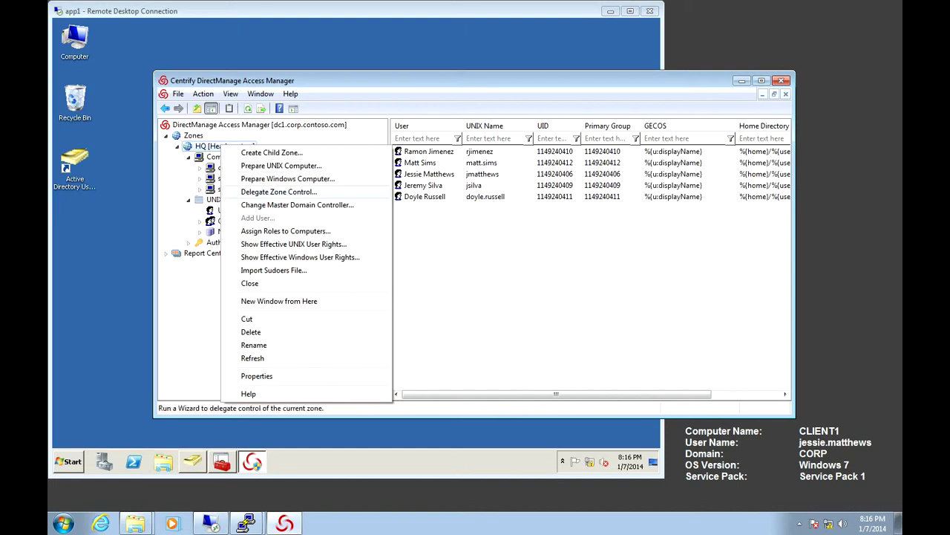
# Step: Delegate HQ zone control to the Zone Provisioning Agent account found by searching 'centrify'
pyautogui.press('Return')
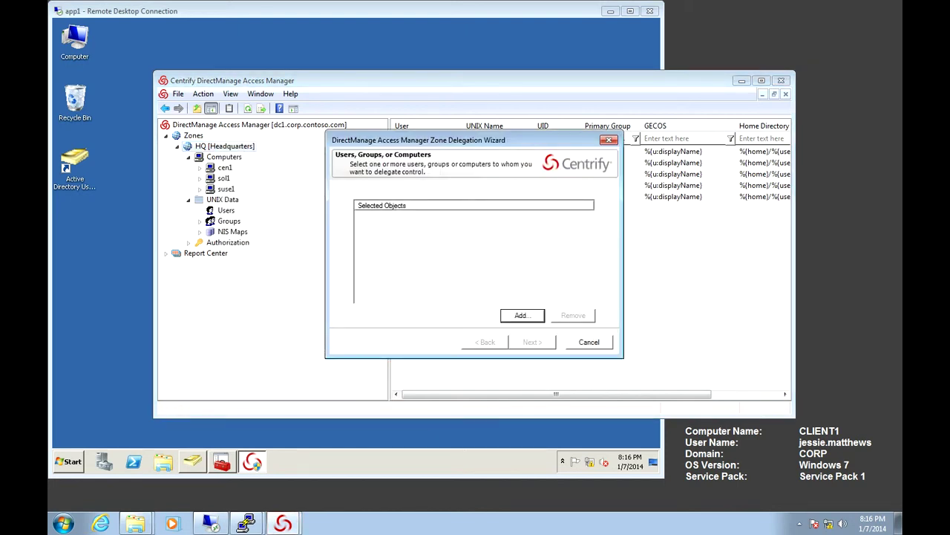
pyautogui.press('Return')
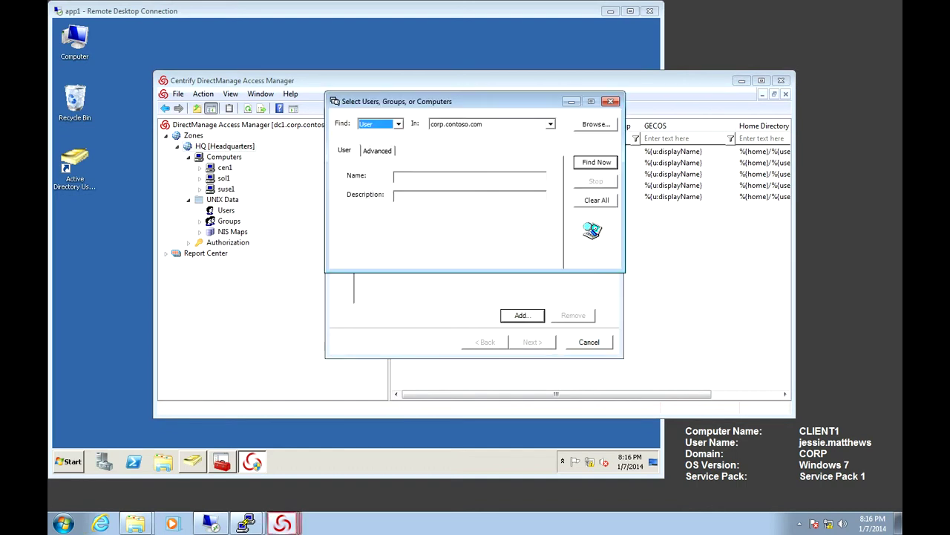
pyautogui.click(469, 176)
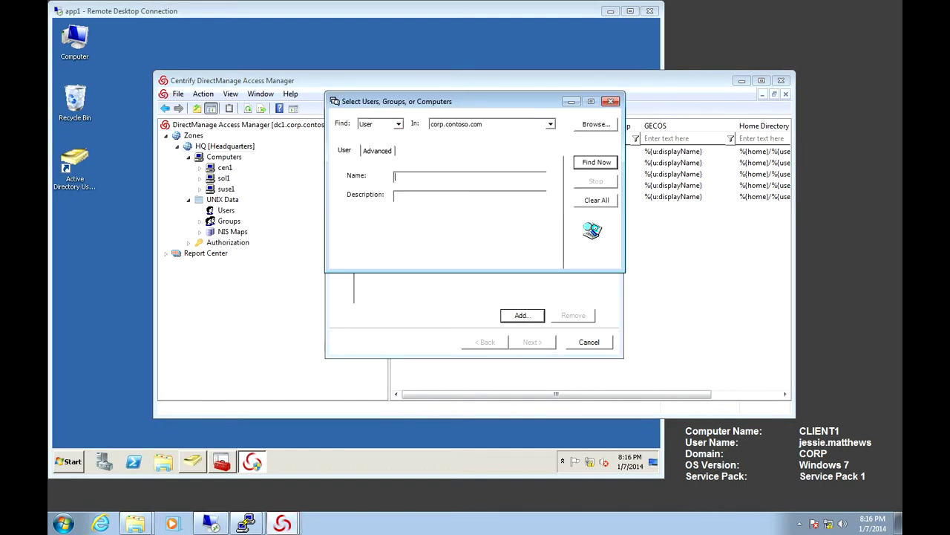
pyautogui.write('centrify')
pyautogui.press('Return')
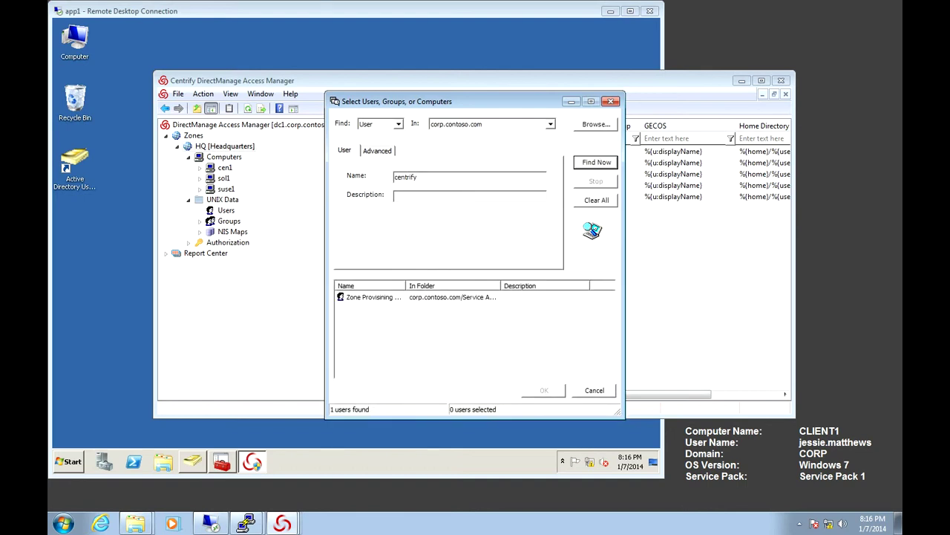
pyautogui.press('Return')
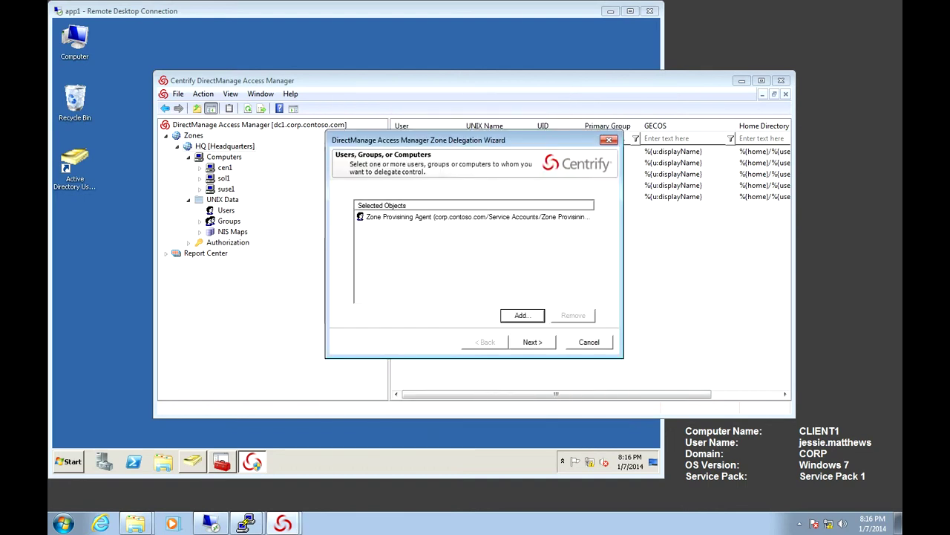
pyautogui.press('Return')
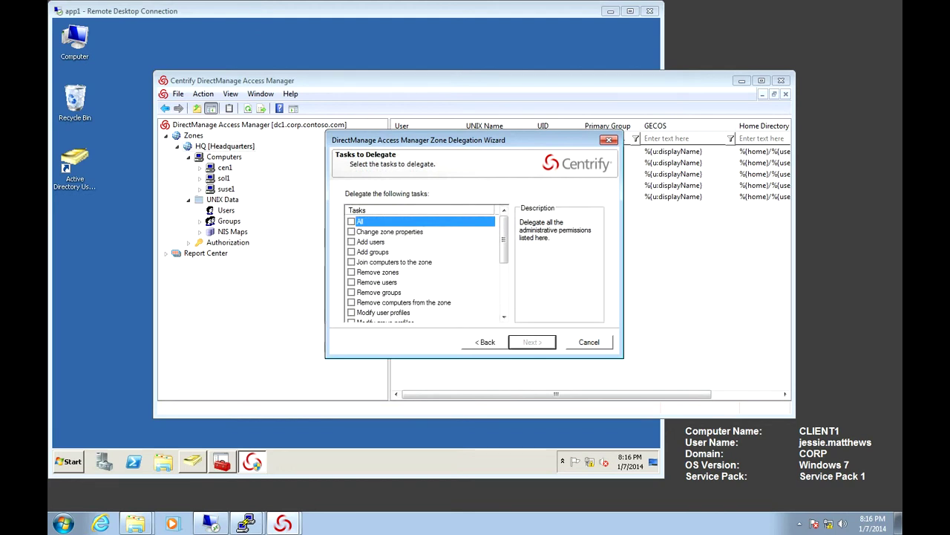
# Step: Grant the agent Add users, Remove users, Modify user profiles and Change zone properties rights
pyautogui.click(351, 242)
pyautogui.click(351, 282)
pyautogui.scroll(-1, 421, 268)
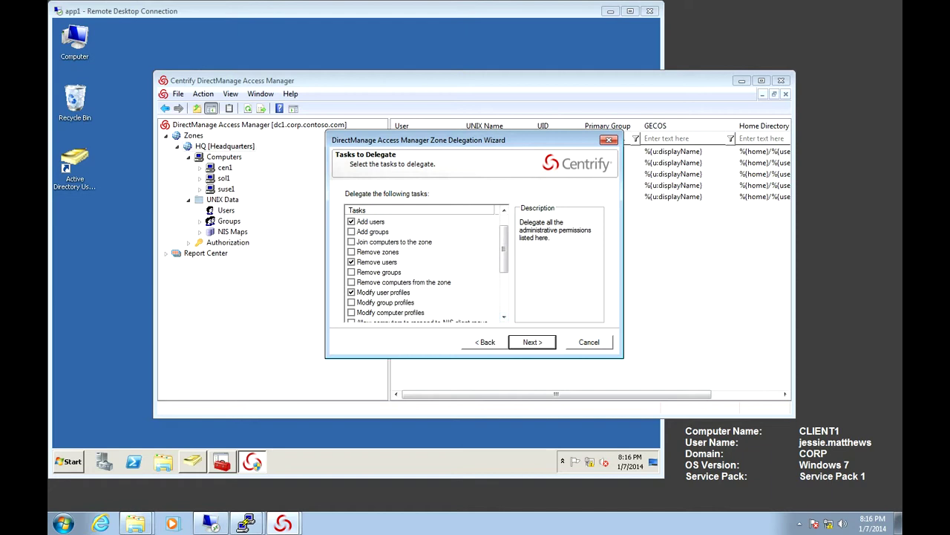
pyautogui.click(351, 292)
pyautogui.click(503, 317)
pyautogui.click(503, 316)
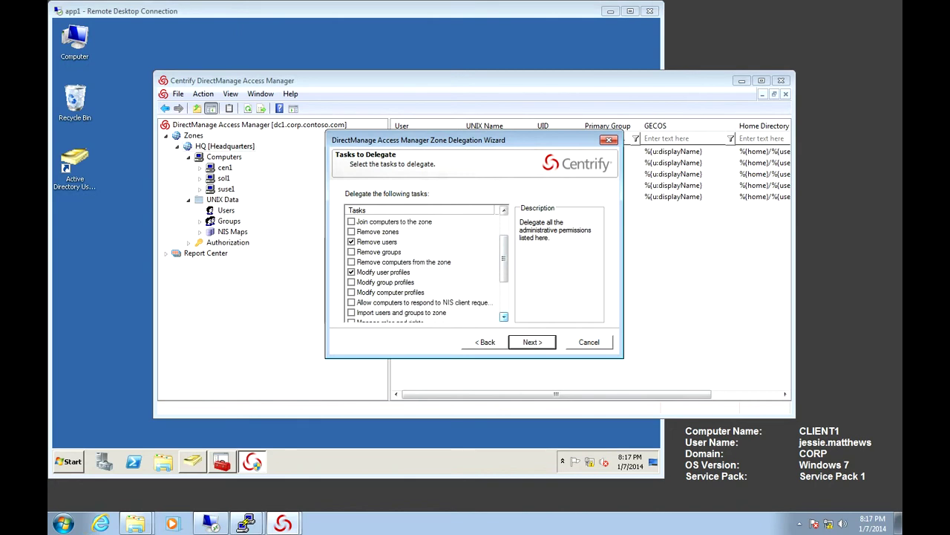
pyautogui.moveTo(503, 258); pyautogui.dragTo(503, 239)
pyautogui.click(360, 221)
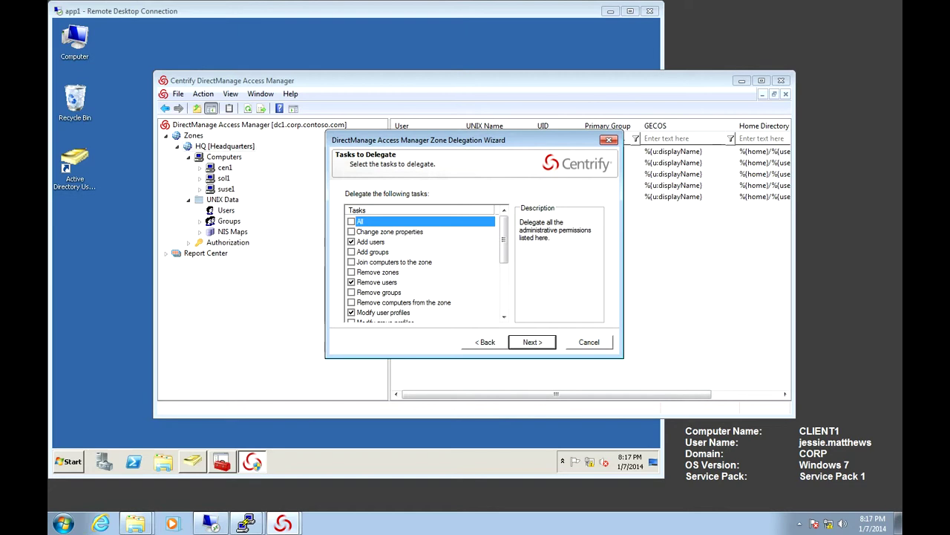
pyautogui.press('Return')
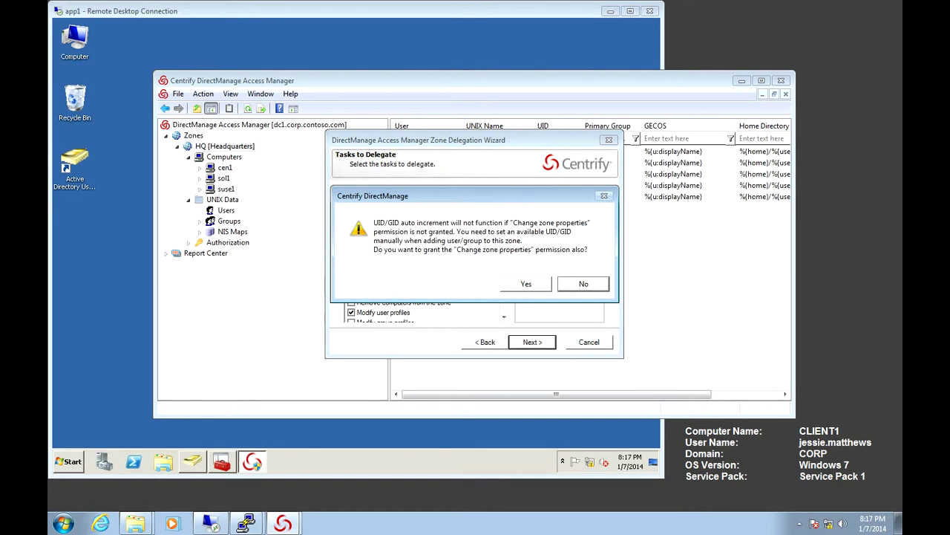
pyautogui.press('Return')
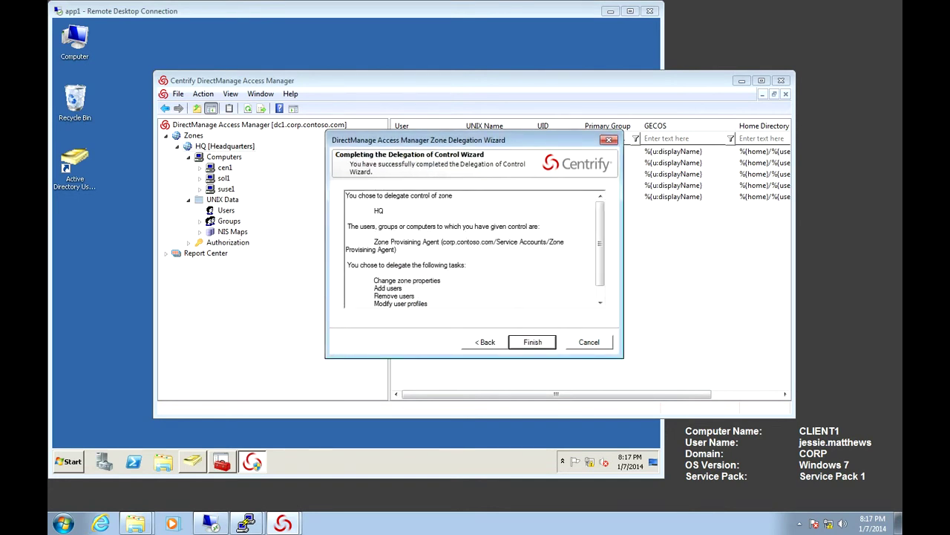
pyautogui.press('Return')
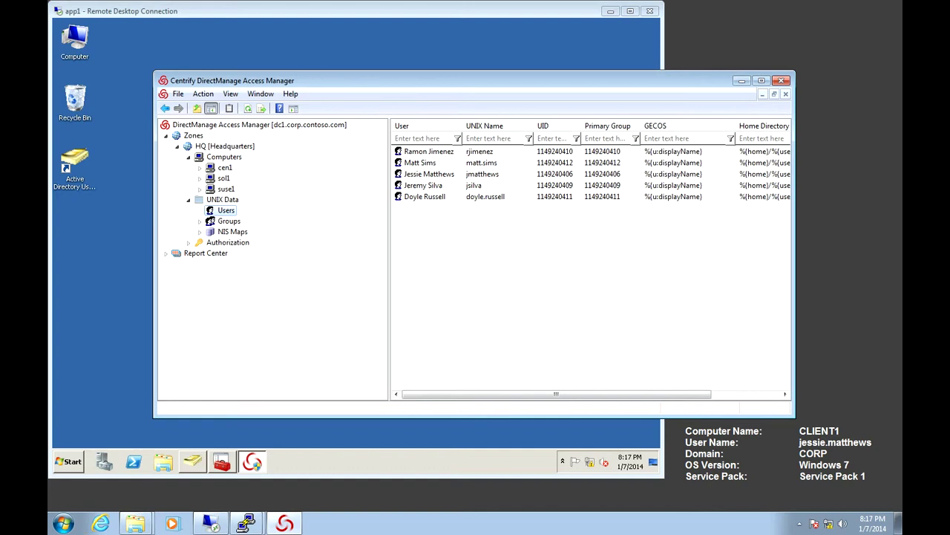
# Step: In HQ zone properties, enable user-profile auto-provisioning sourced from the UNIX HQZone All Users group
pyautogui.rightClick(235, 147)
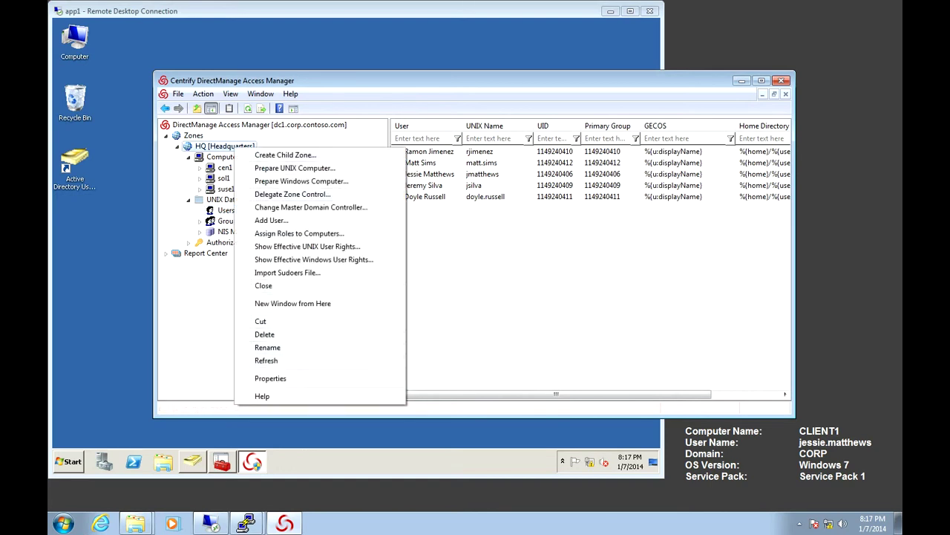
pyautogui.click(270, 378)
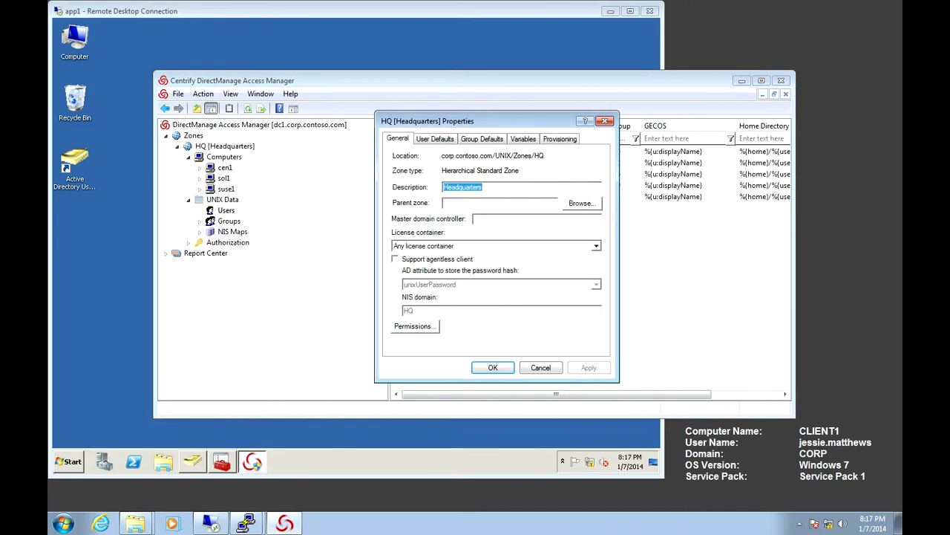
pyautogui.click(560, 139)
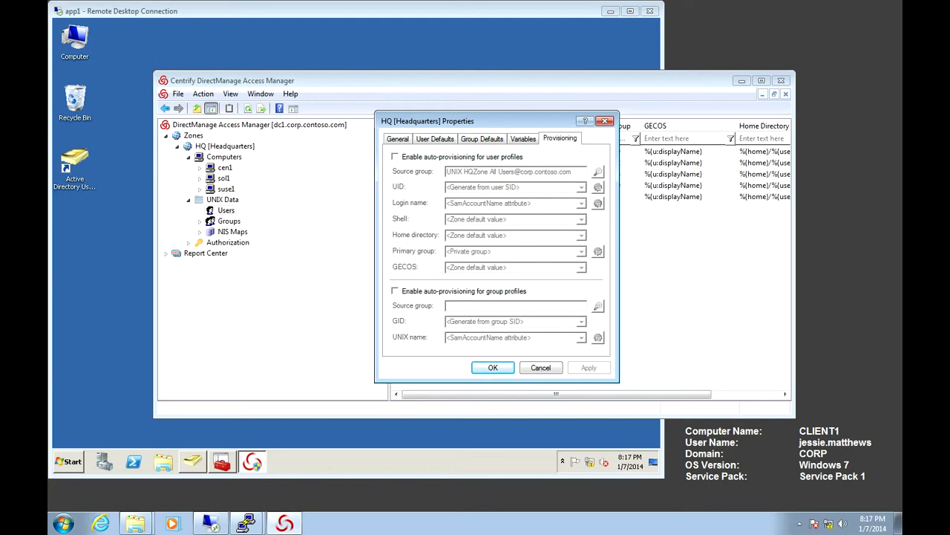
pyautogui.click(395, 156)
pyautogui.click(598, 171)
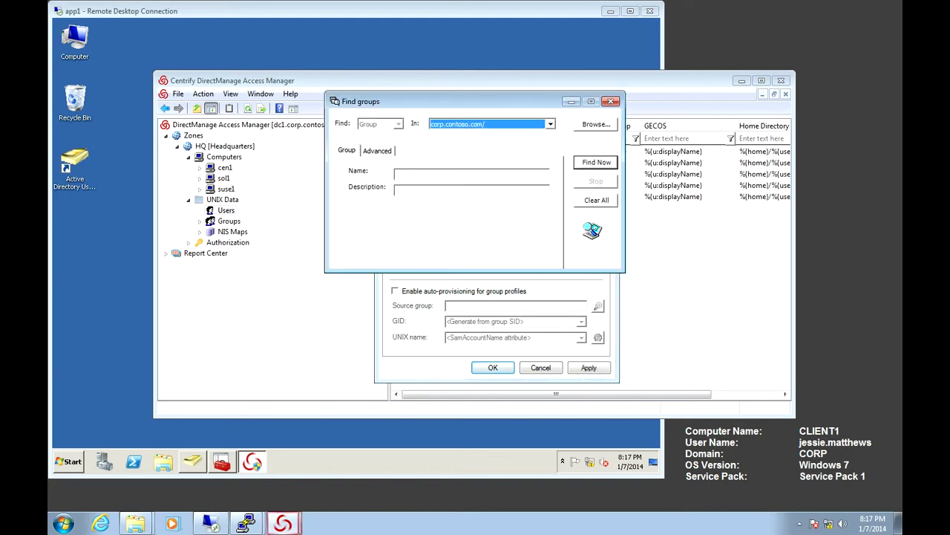
pyautogui.write('UNIX')
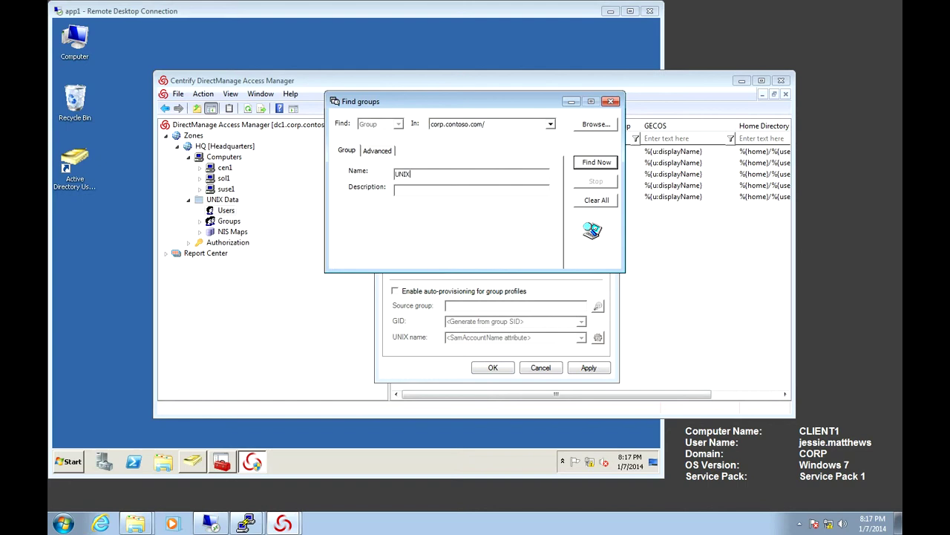
pyautogui.press('Return')
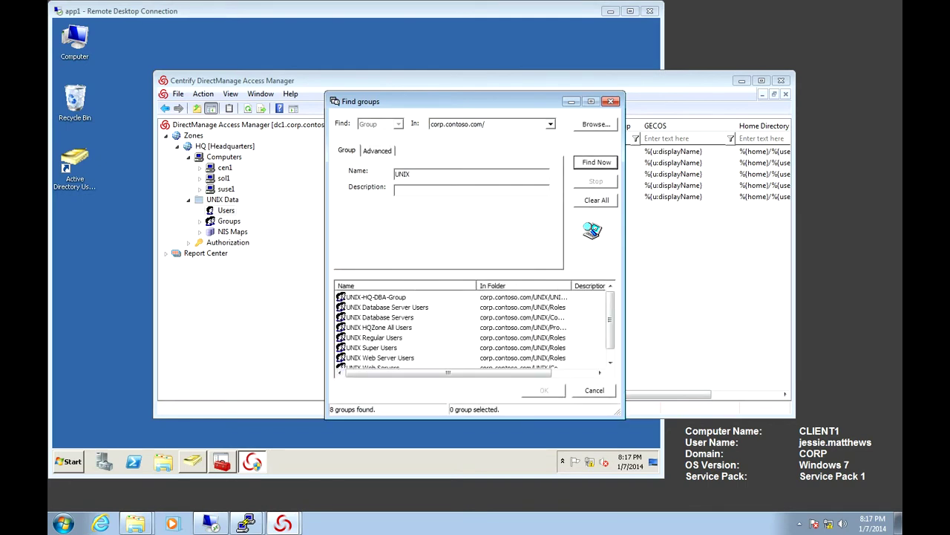
pyautogui.doubleClick(378, 327)
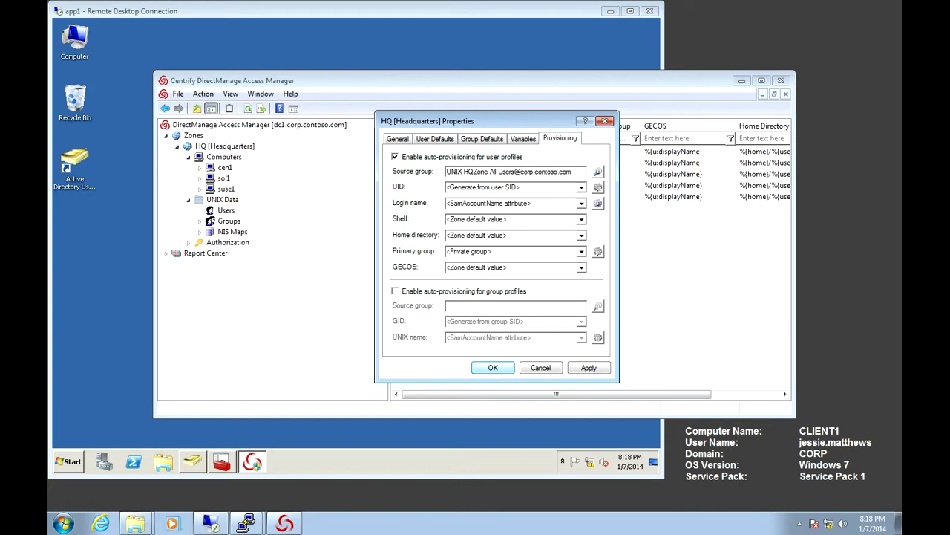
pyautogui.press('Return')
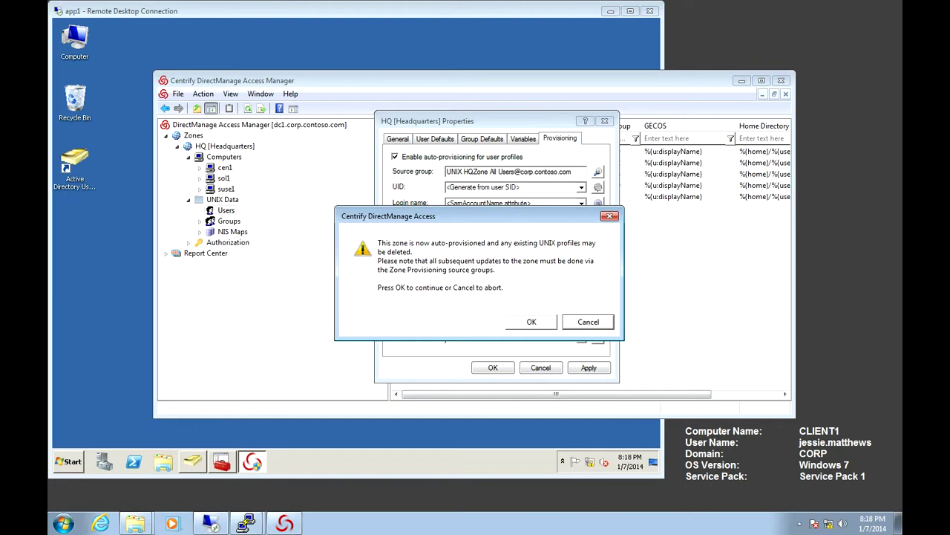
# Step: Accept the auto-provisioning profile-deletion warning to save the HQ zone settings
pyautogui.press('Return')
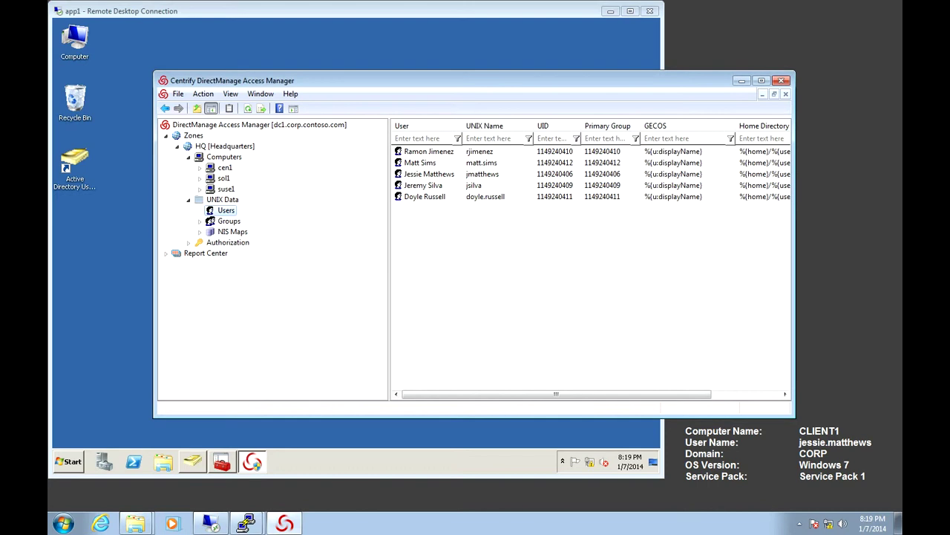
# Step: Start the Zone Provisioning Agent service from its Configuration Panel so it shows Running
pyautogui.hotkey('alt', 'Tab')
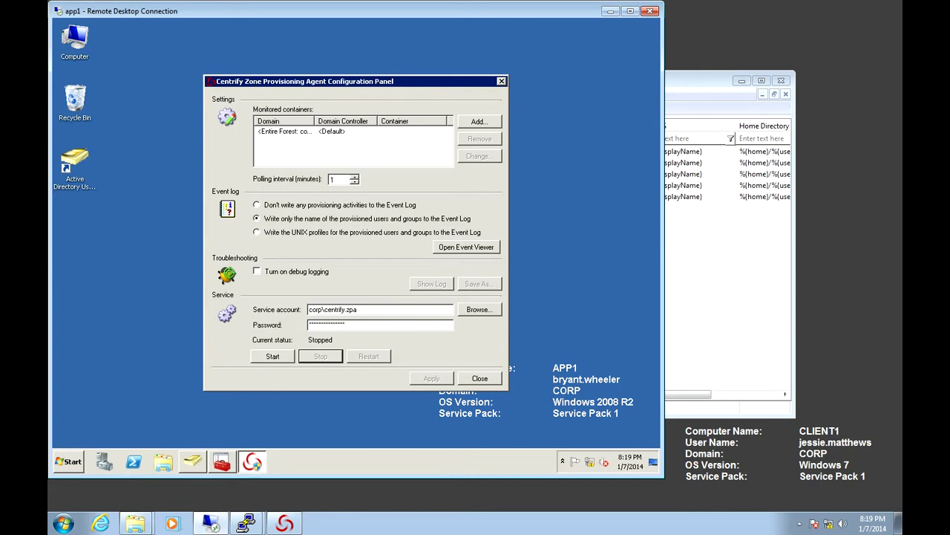
pyautogui.hotkey('alt', 's')
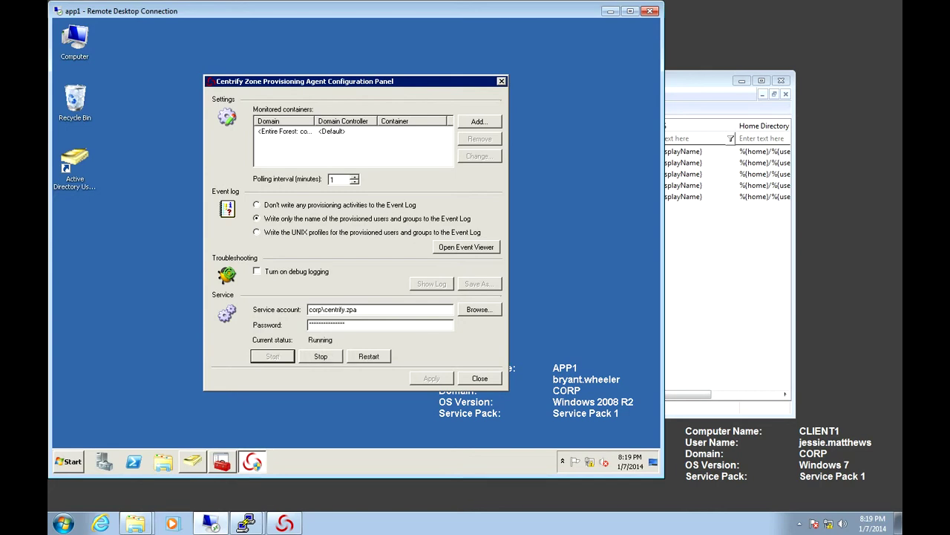
pyautogui.hotkey('alt', 'Tab')
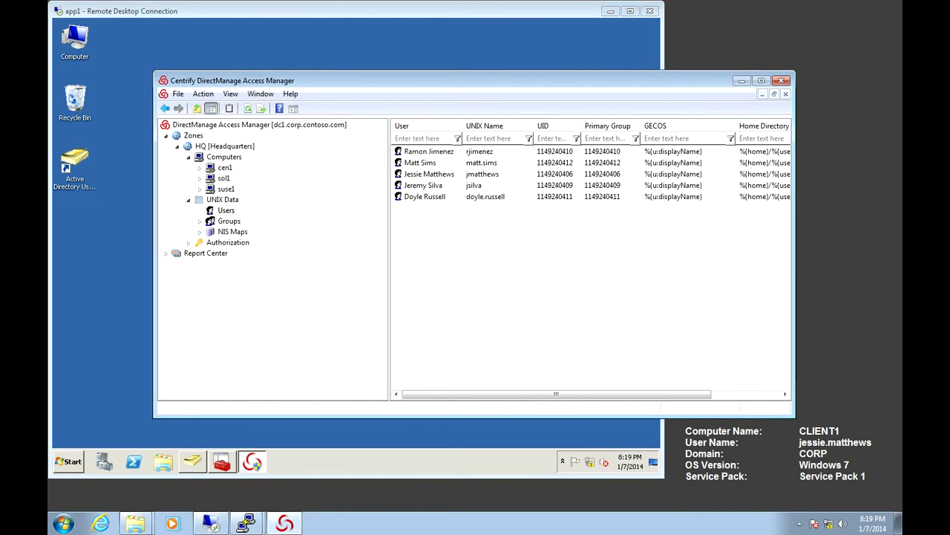
# Step: Refresh the HQ zone's UNIX Users list from Active Directory
pyautogui.rightClick(479, 241)
pyautogui.click(519, 292)
pyautogui.rightClick(465, 250)
pyautogui.press('Escape')
pyautogui.rightClick(225, 211)
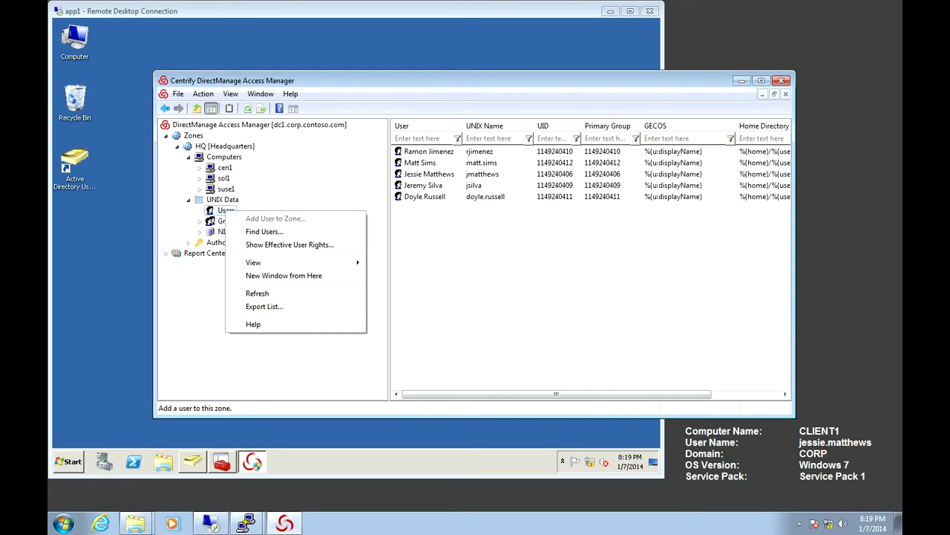
pyautogui.press('Escape')
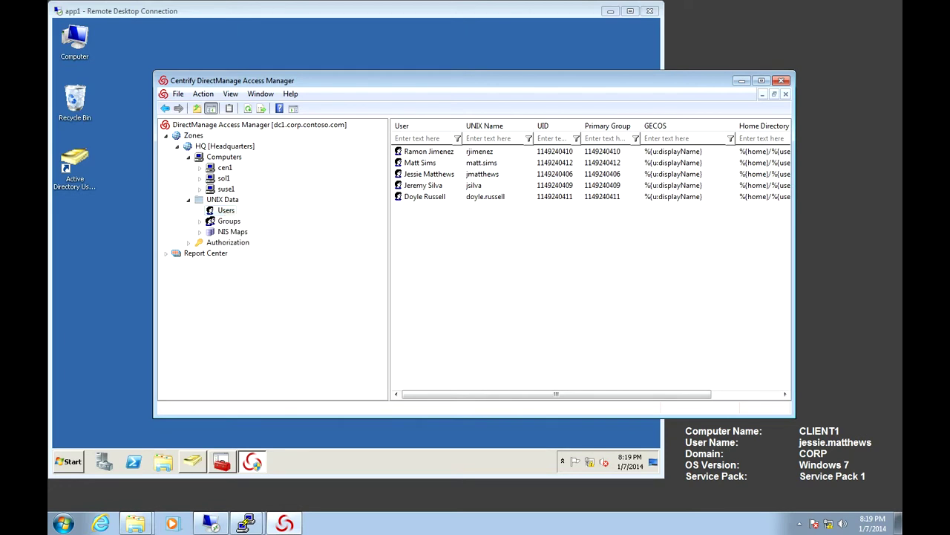
pyautogui.rightClick(440, 240)
pyautogui.click(468, 290)
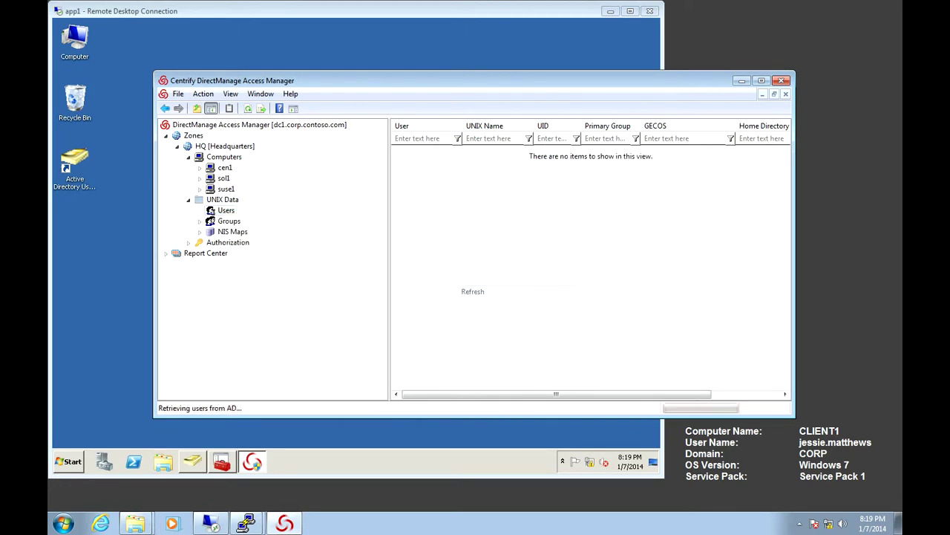
# Step: After checking the provisioning agent panel, refresh the zone's Users list once more
pyautogui.hotkey('alt', 'Tab')
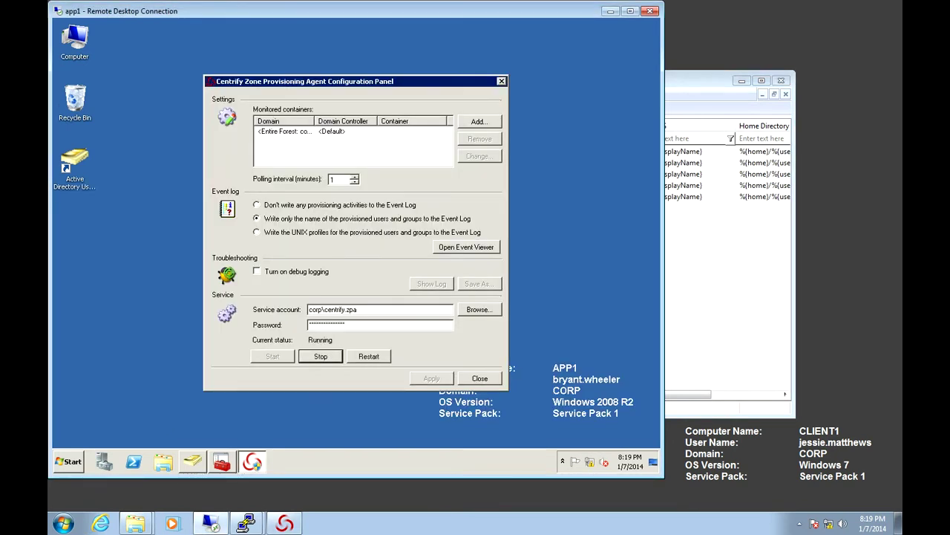
pyautogui.hotkey('alt', 'Tab')
pyautogui.rightClick(495, 234)
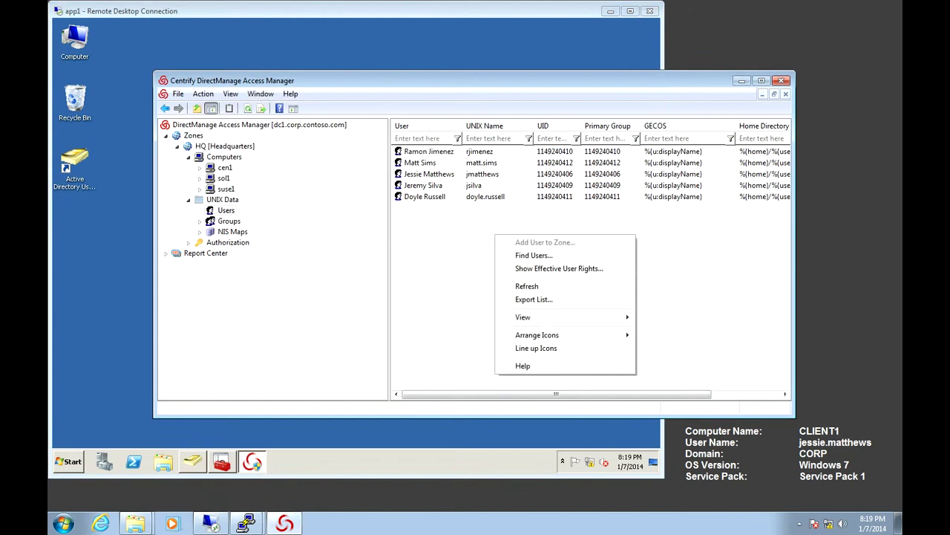
pyautogui.click(526, 285)
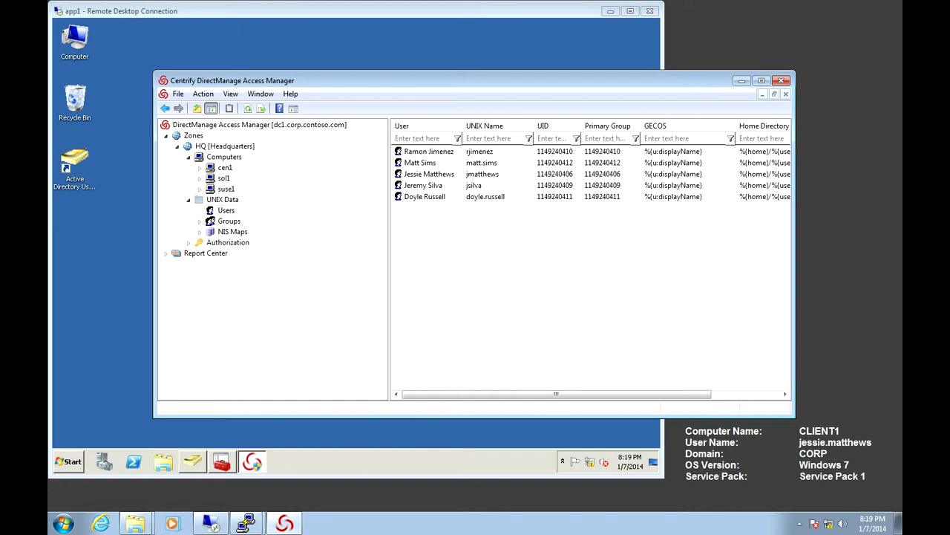
# Step: On cen1, run sudo adflush with the sudo password to flush the Centrify caches
pyautogui.moveTo(245, 524)
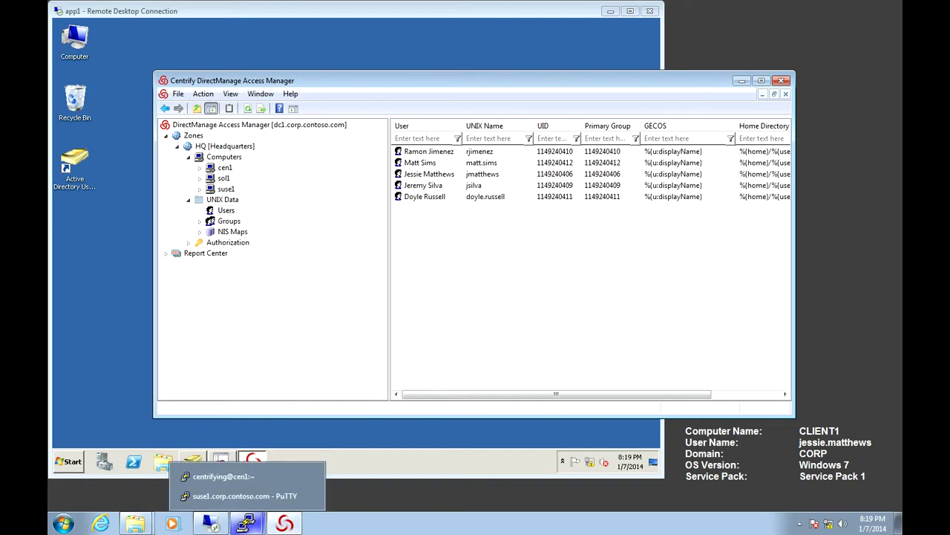
pyautogui.click(223, 476)
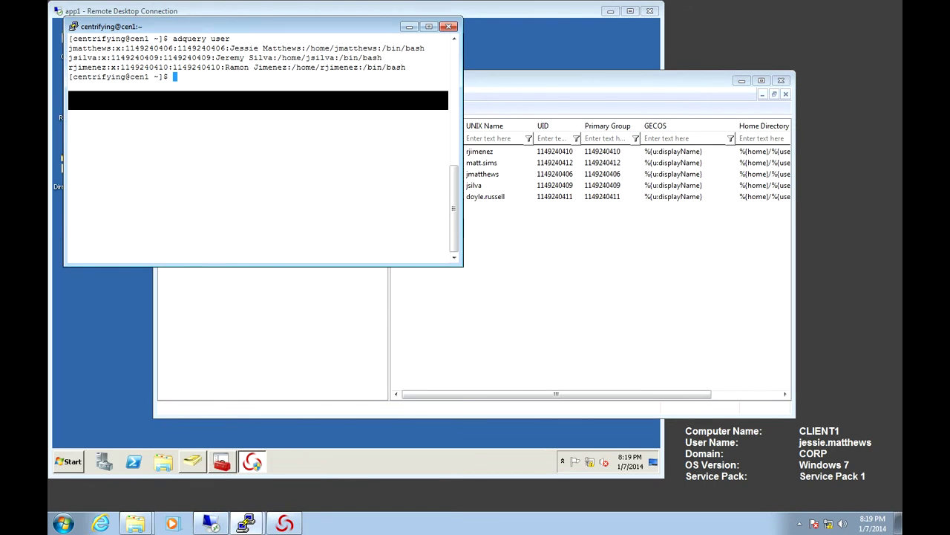
pyautogui.write('sudo adflush')
pyautogui.press('Return')
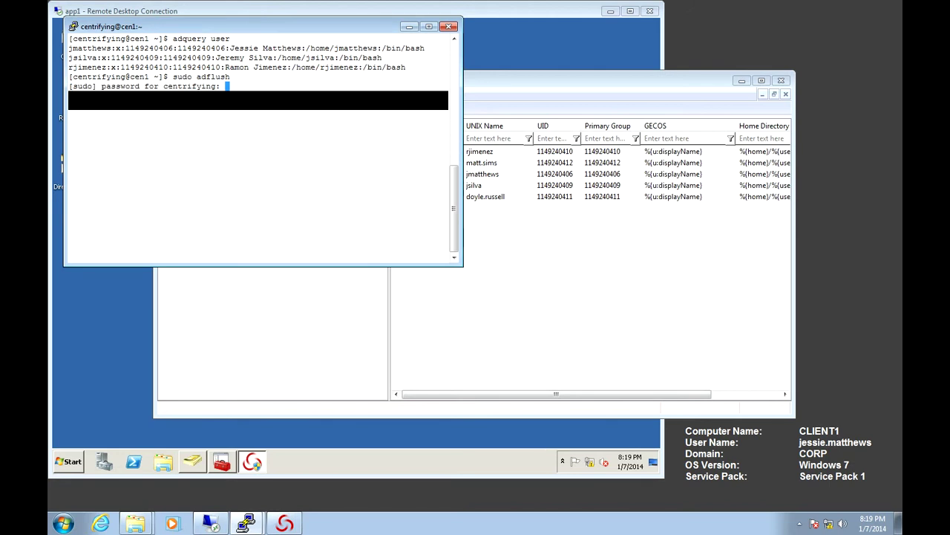
pyautogui.press('Return')
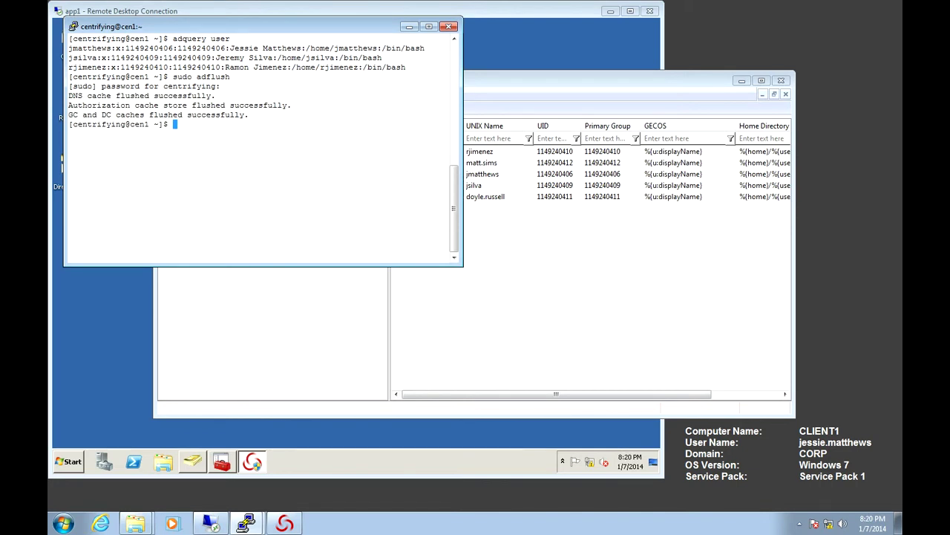
# Step: Clear the cen1 terminal and run adquery user, which lists three users
pyautogui.write('clear')
pyautogui.press('Return')
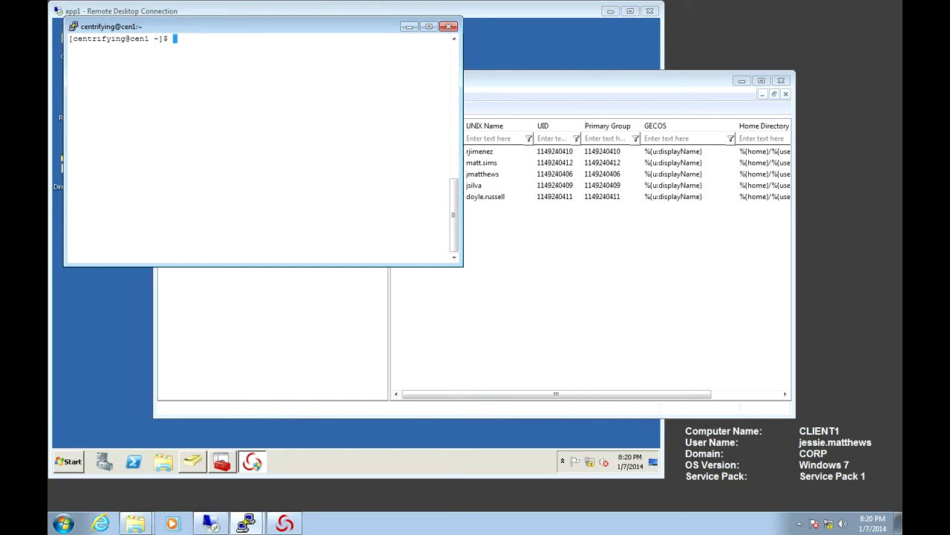
pyautogui.write('adquery user')
pyautogui.press('Return')
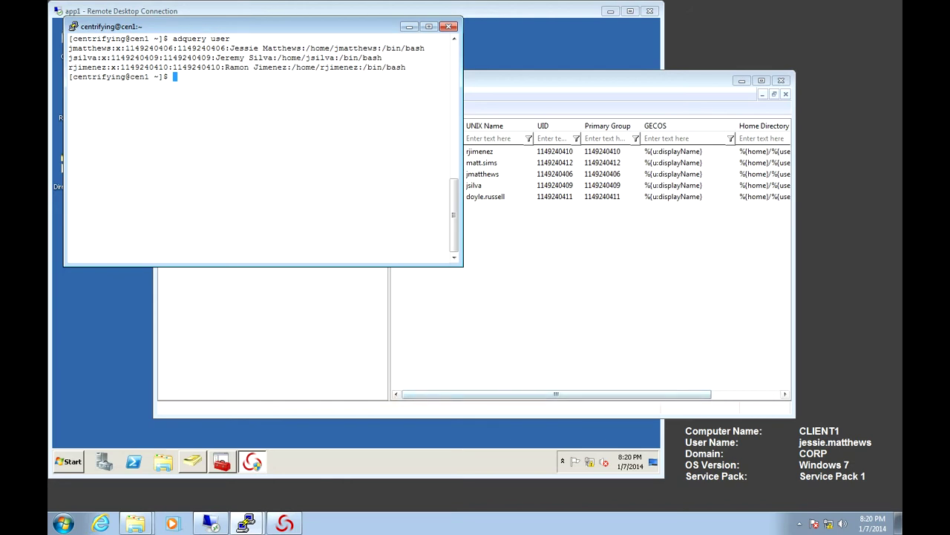
# Step: On suse1, clear the screen, rerun sudo /usr/sbin/adflush, then rerun adquery user
pyautogui.click(246, 523)
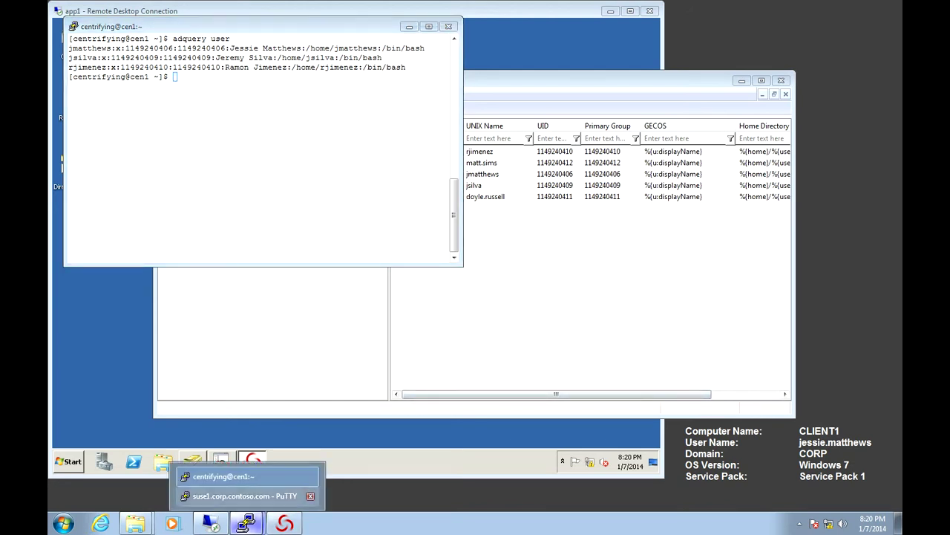
pyautogui.click(245, 493)
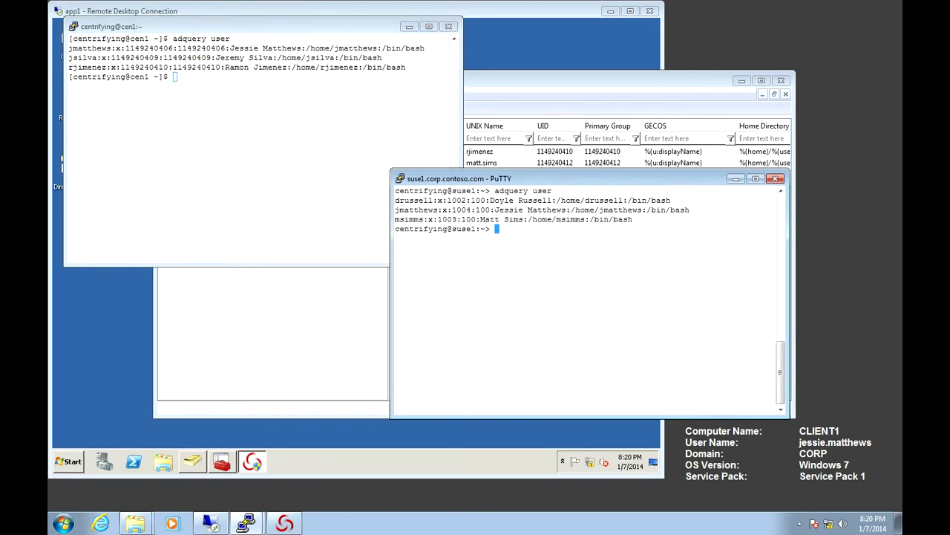
pyautogui.hotkey('ctrl', 'l')
pyautogui.press('Up')
pyautogui.press('Up')
pyautogui.press('Up')
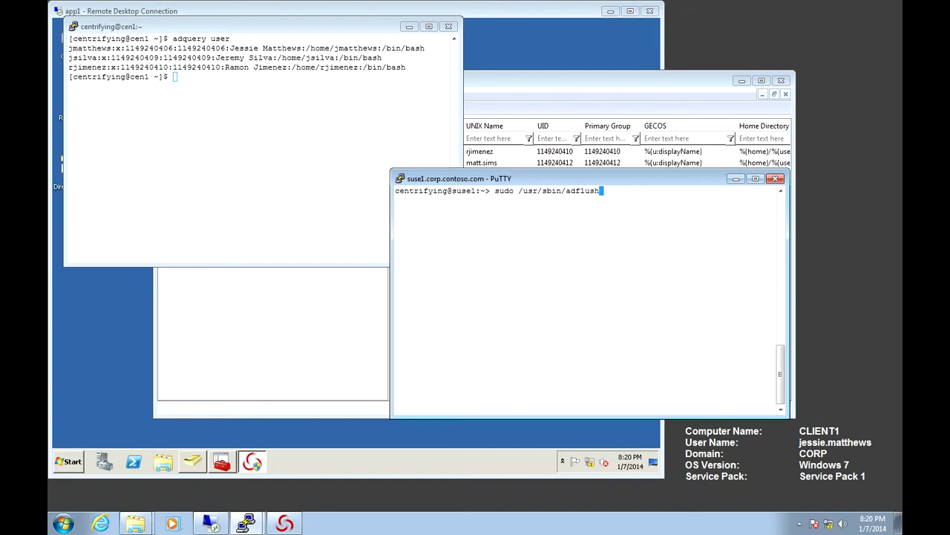
pyautogui.press('Return')
pyautogui.press('Return')
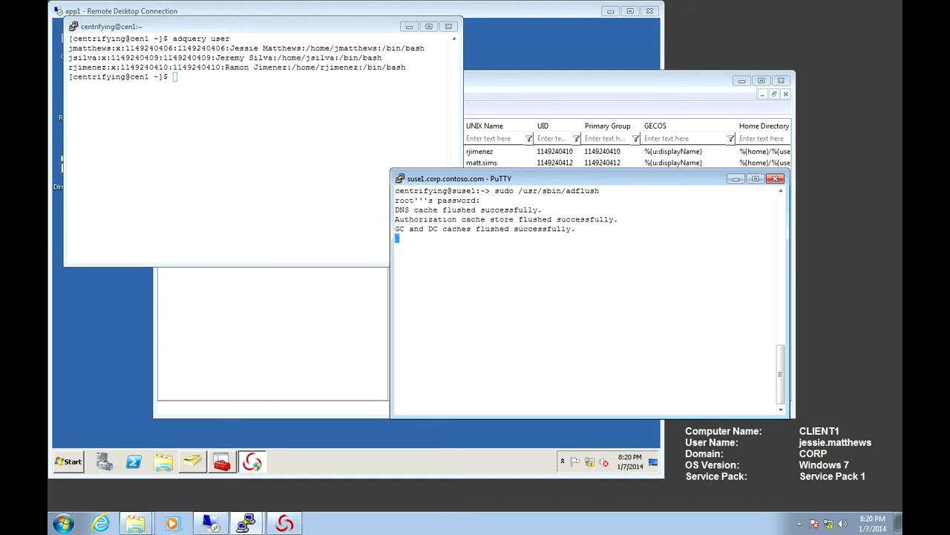
pyautogui.press('Up')
pyautogui.press('Up')
pyautogui.press('Up')
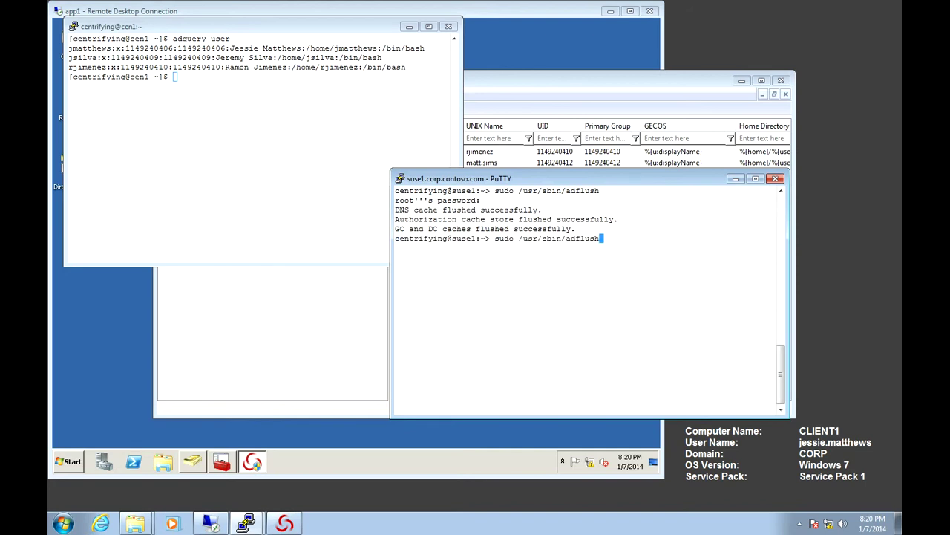
pyautogui.press('Return')
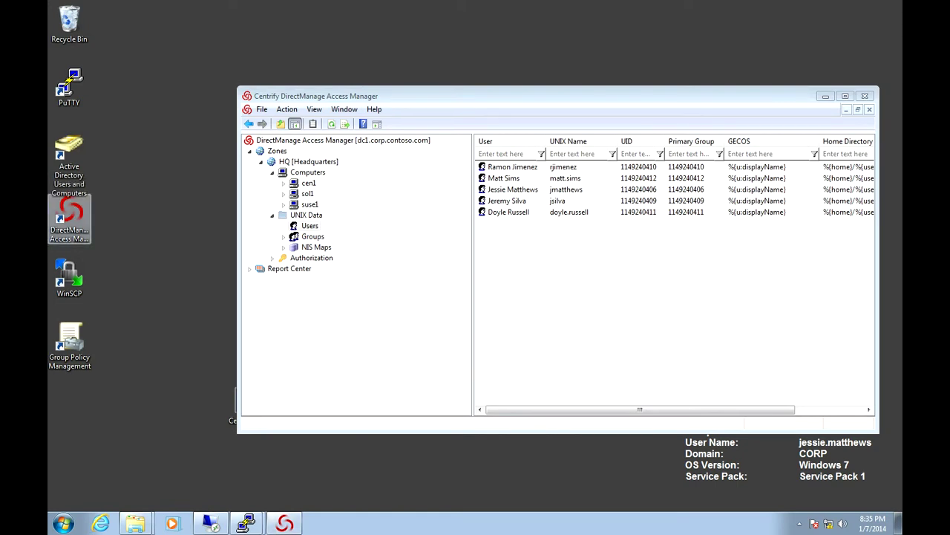
# Step: Launch Active Directory Users and Computers and focus the Staff user list
pyautogui.rightClick(75, 170)
pyautogui.press('Escape')
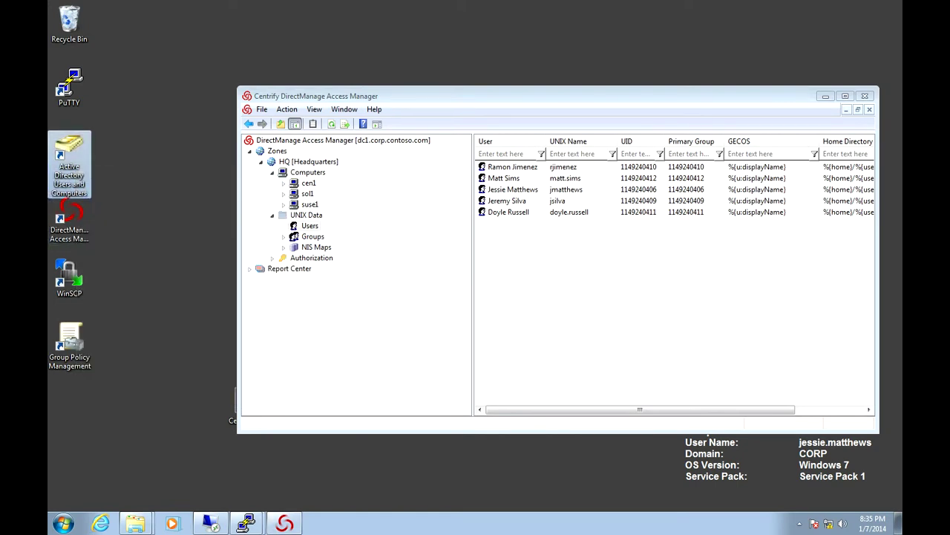
pyautogui.press('Return')
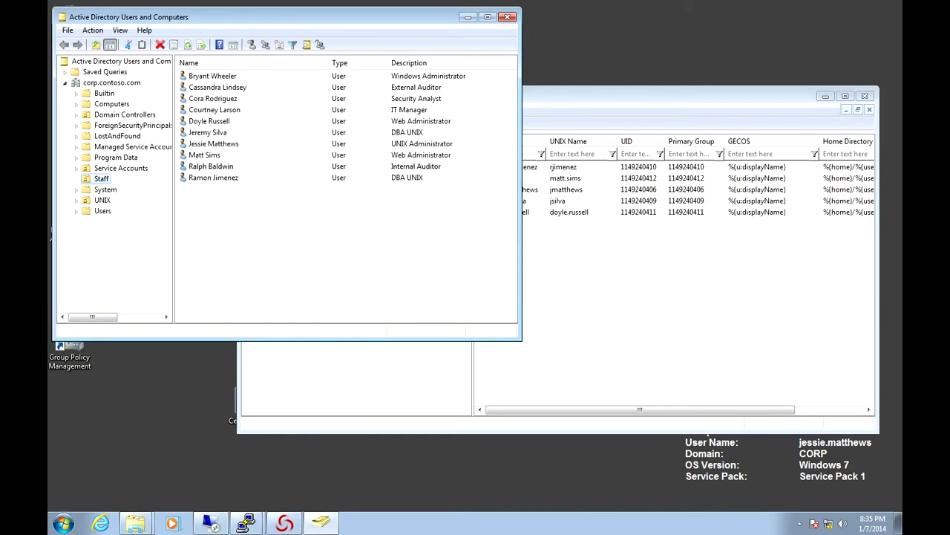
pyautogui.press('Tab')
# Step: Add the Internal Auditor user to the UNIX Database Server Users group
pyautogui.rightClick(227, 167)
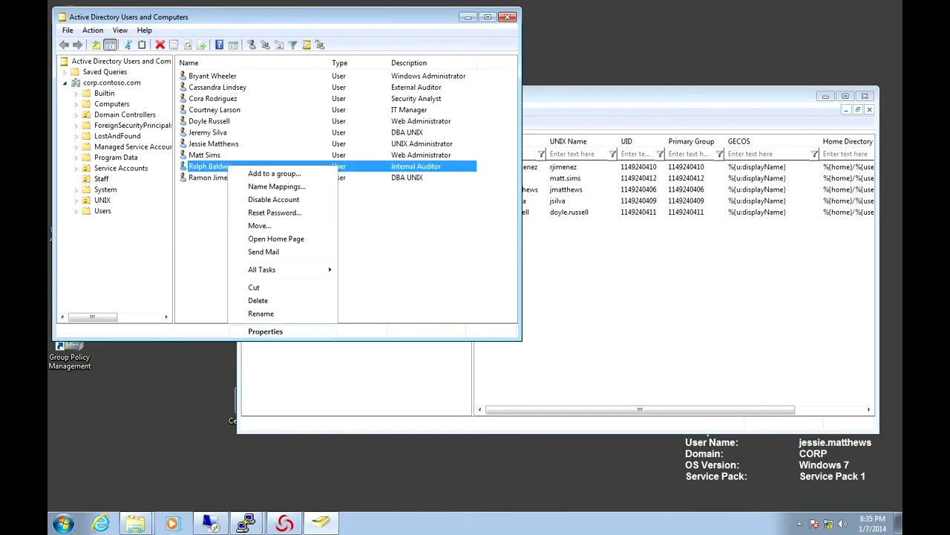
pyautogui.click(265, 331)
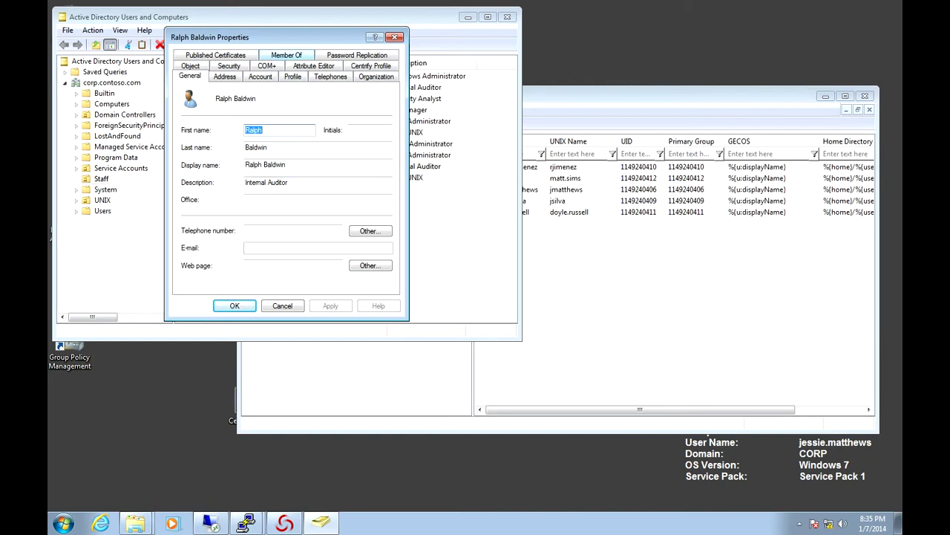
pyautogui.click(287, 55)
pyautogui.click(202, 219)
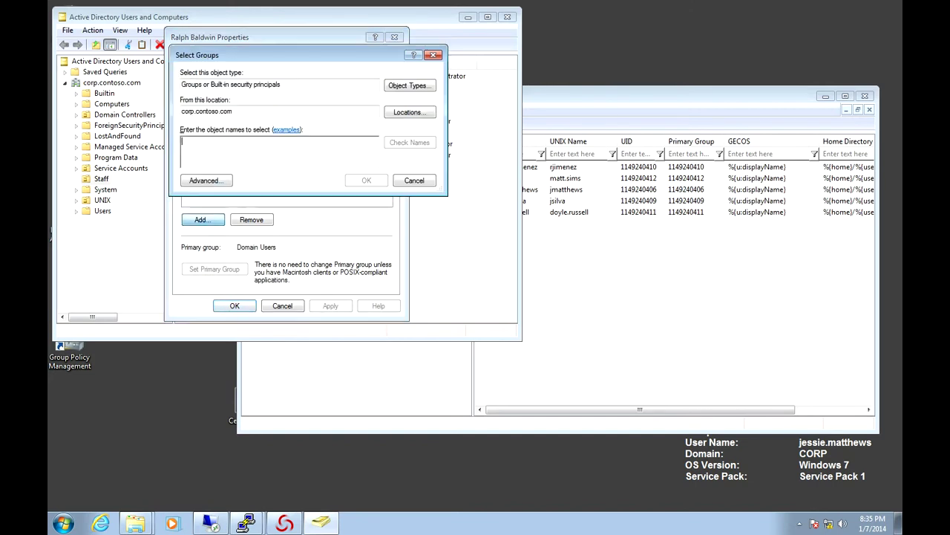
pyautogui.write('unix')
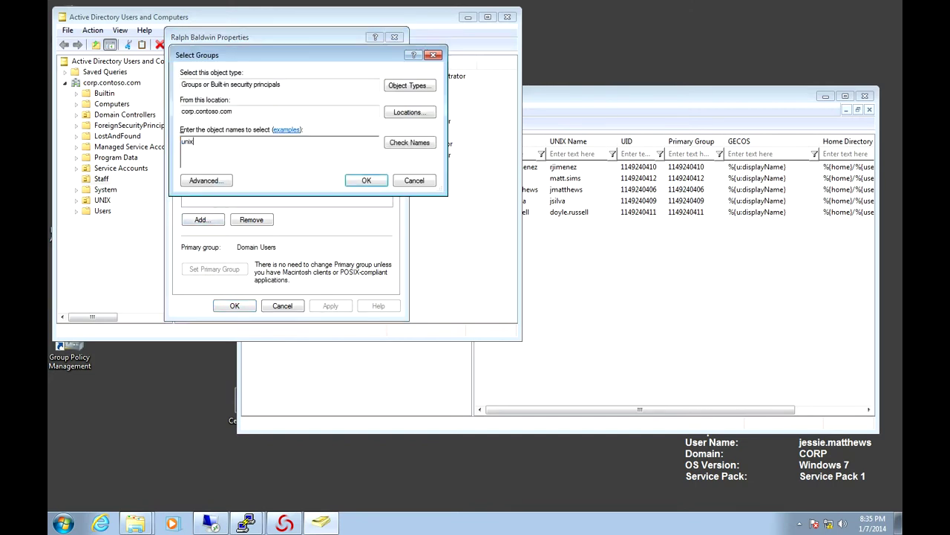
pyautogui.write(' database server supp')
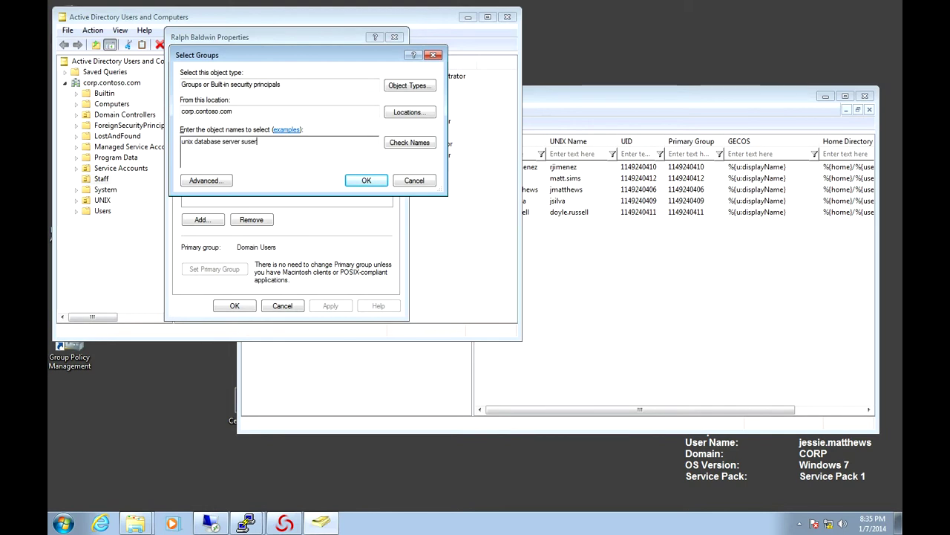
pyautogui.press('BackSpace')
pyautogui.press('BackSpace')
pyautogui.press('BackSpace')
pyautogui.press('BackSpace')
pyautogui.write('u')
pyautogui.hotkey('ctrl', 'k')
pyautogui.press('Return')
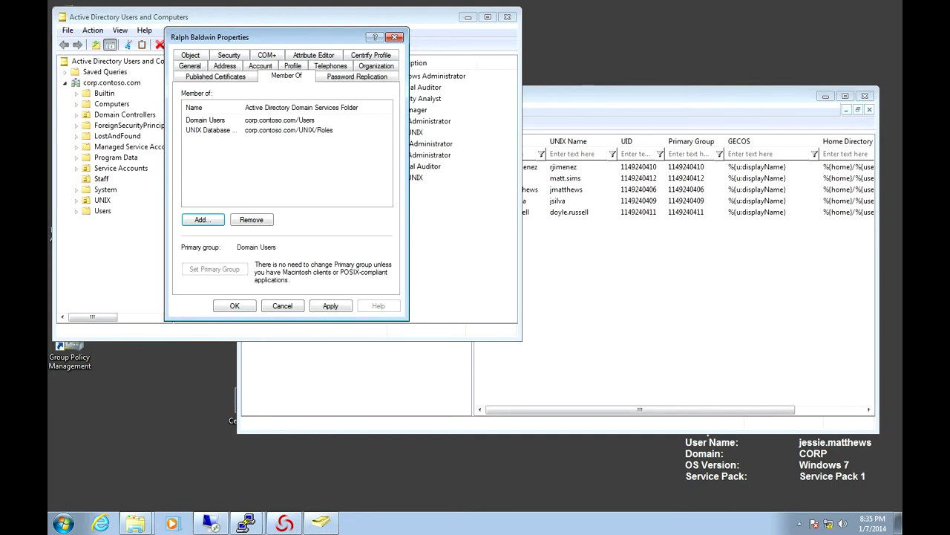
pyautogui.click(235, 305)
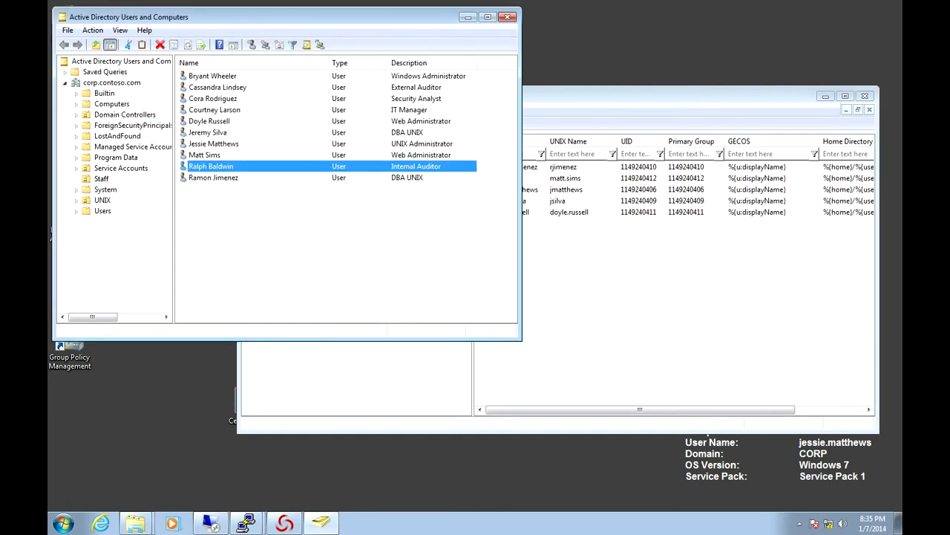
# Step: Restart the Zone Provisioning Agent service and leave the remote session
pyautogui.click(211, 524)
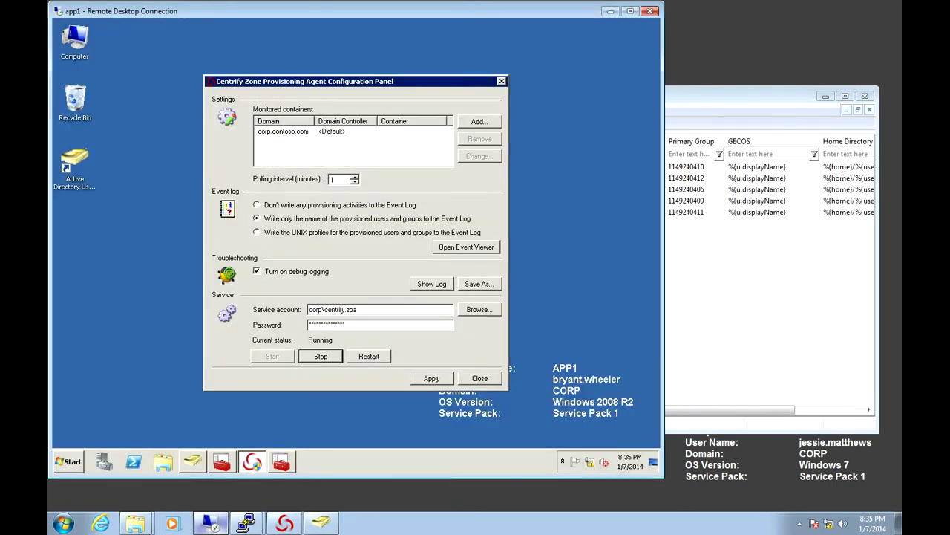
pyautogui.press('Return')
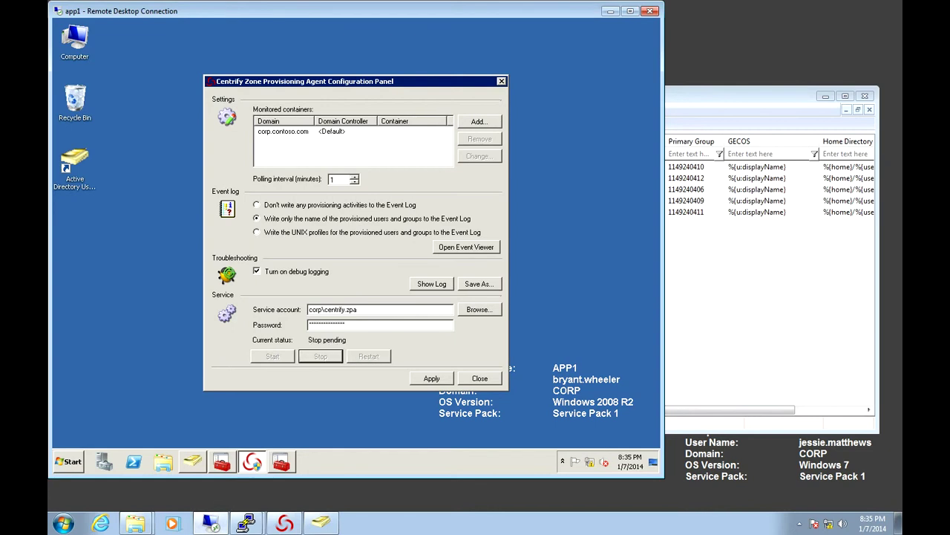
pyautogui.click(610, 12)
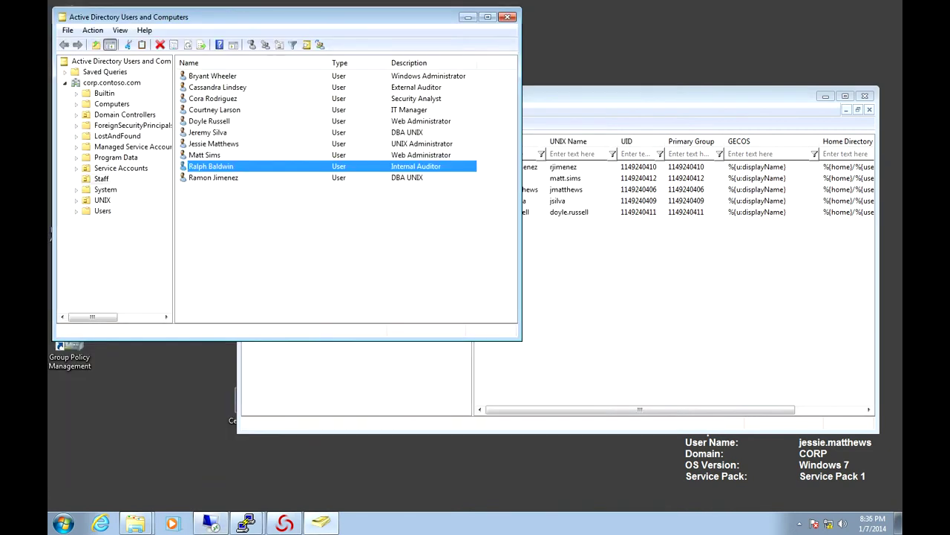
pyautogui.rightClick(265, 228)
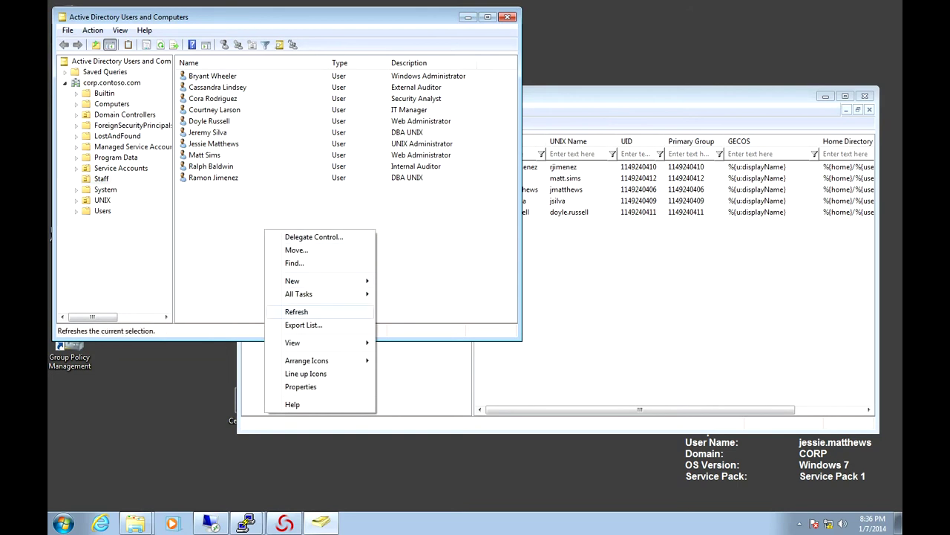
pyautogui.click(296, 311)
pyautogui.doubleClick(211, 166)
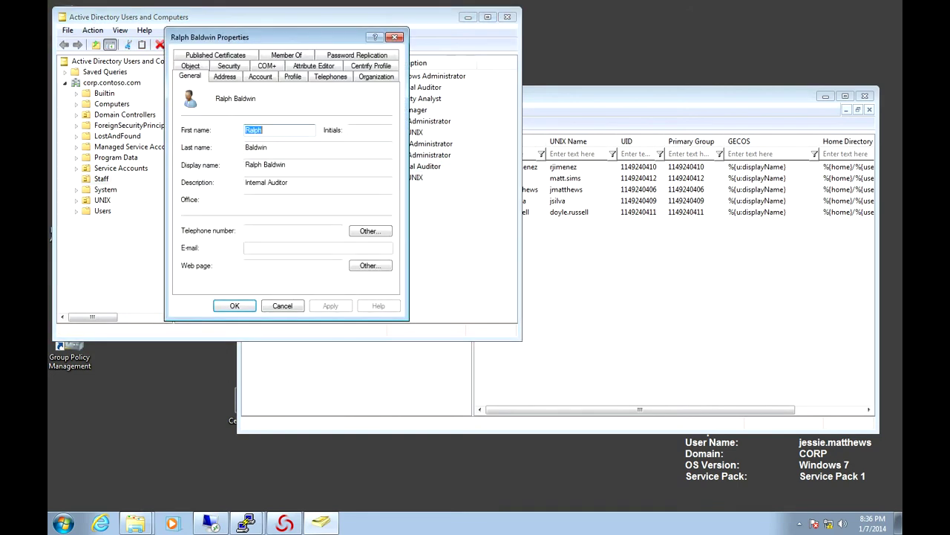
pyautogui.click(371, 66)
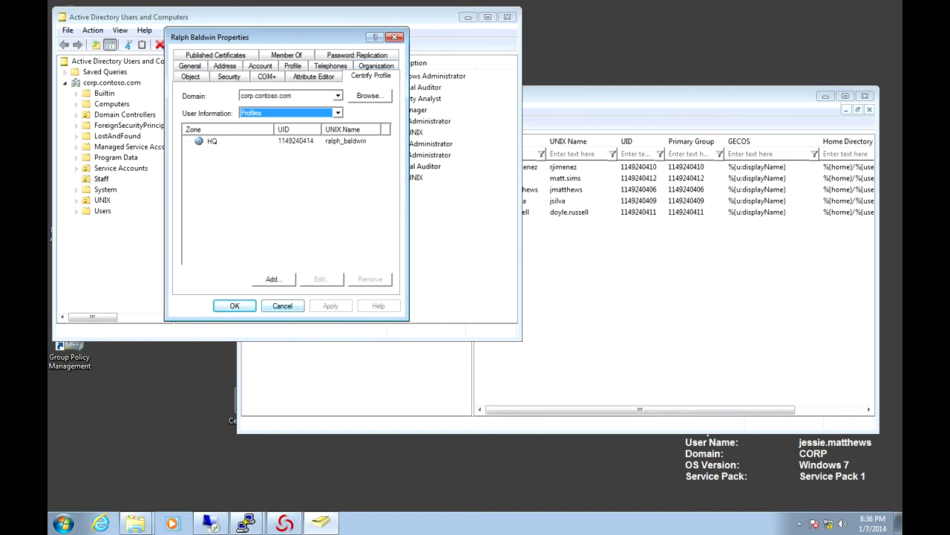
# Step: Change the HQ zone UNIX login name to the short initial-plus-surname form and save
pyautogui.click(211, 140)
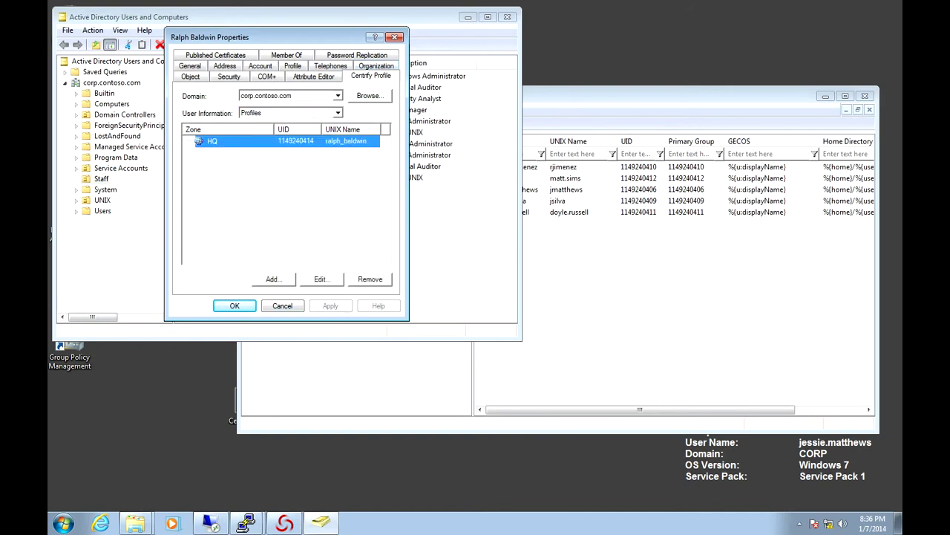
pyautogui.doubleClick(212, 140)
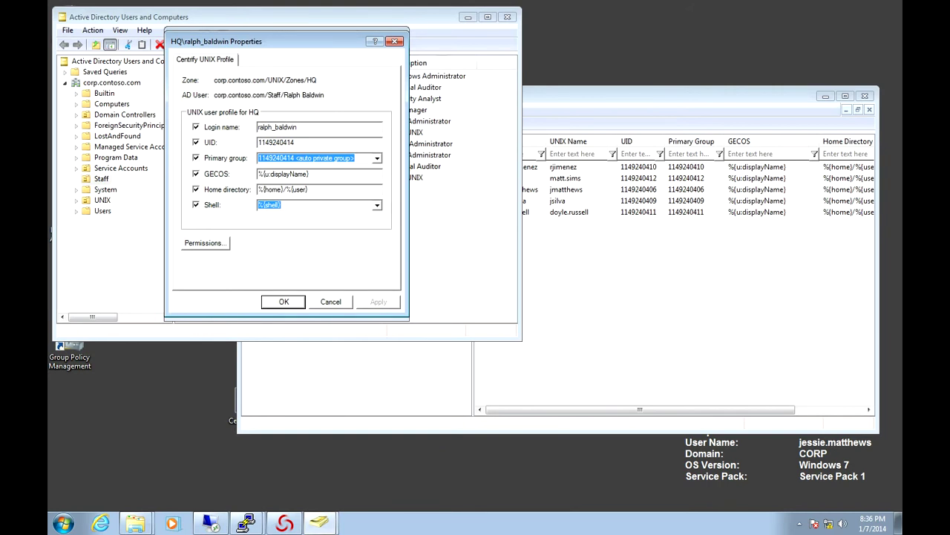
pyautogui.moveTo(298, 127); pyautogui.dragTo(278, 127)
pyautogui.press('BackSpace')
pyautogui.press('BackSpace')
pyautogui.press('BackSpace')
pyautogui.press('BackSpace')
pyautogui.press('BackSpace')
pyautogui.press('BackSpace')
pyautogui.press('BackSpace')
pyautogui.press('BackSpace')
pyautogui.press('Return')
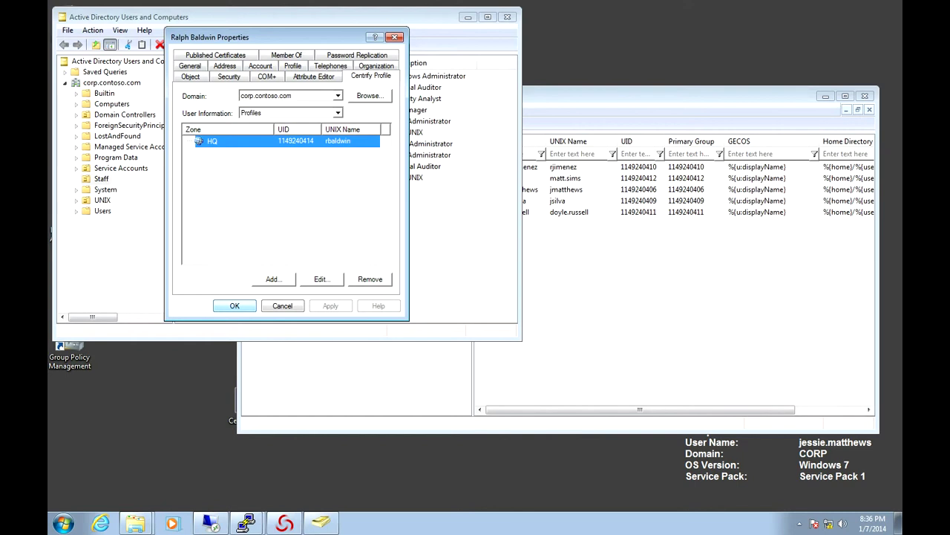
pyautogui.press('Return')
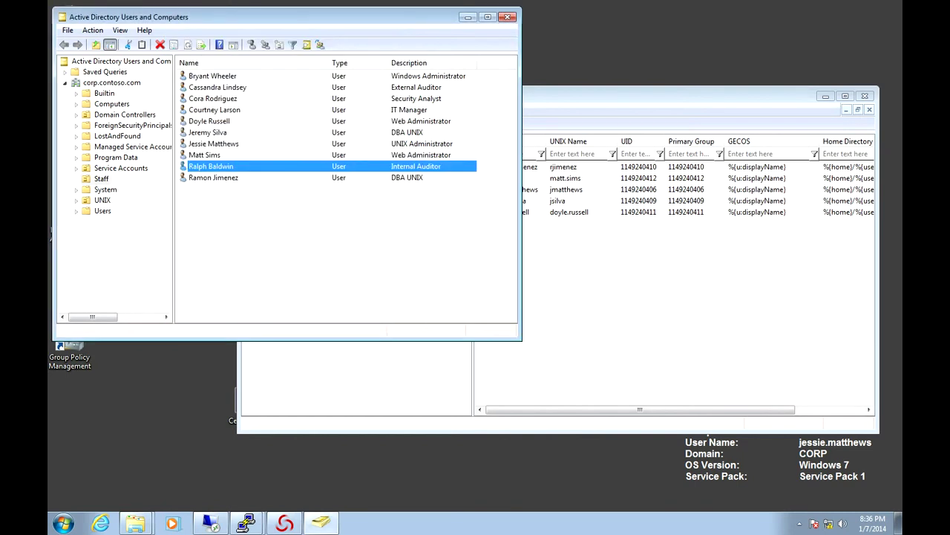
# Step: Leave the zone Users menu unused and minimize both the ADUC and Access Manager windows
pyautogui.hotkey('alt', 'Tab')
pyautogui.hotkey('shift', 'F10')
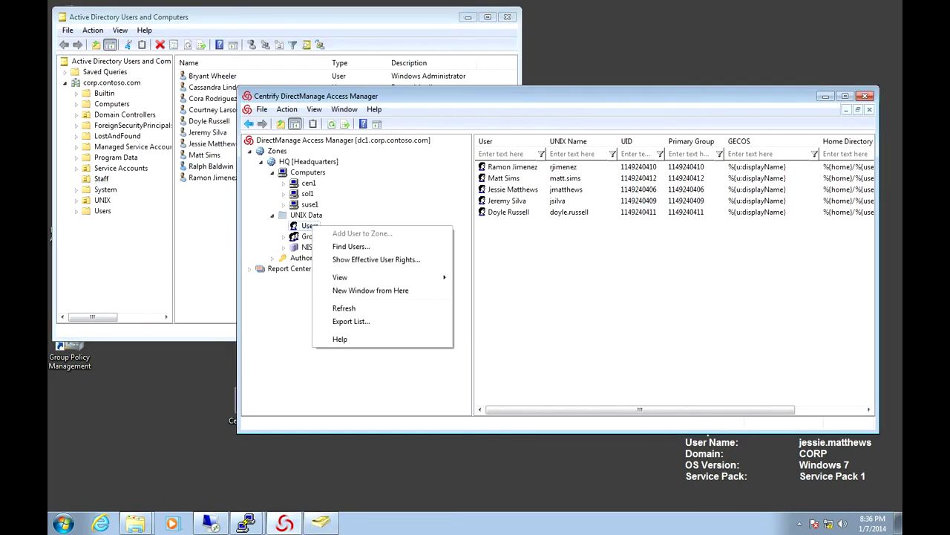
pyautogui.press('Down')
pyautogui.hotkey('alt', 'Tab')
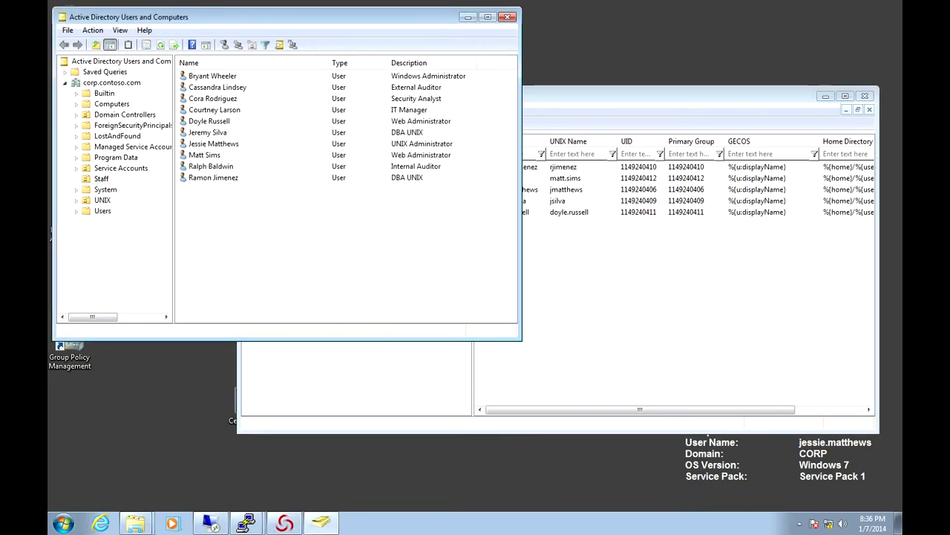
pyautogui.click(468, 16)
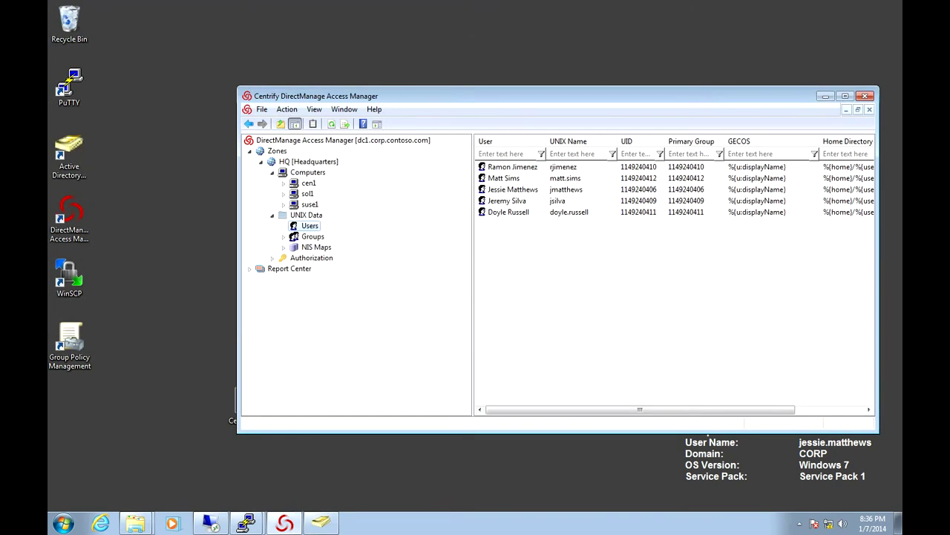
pyautogui.click(825, 96)
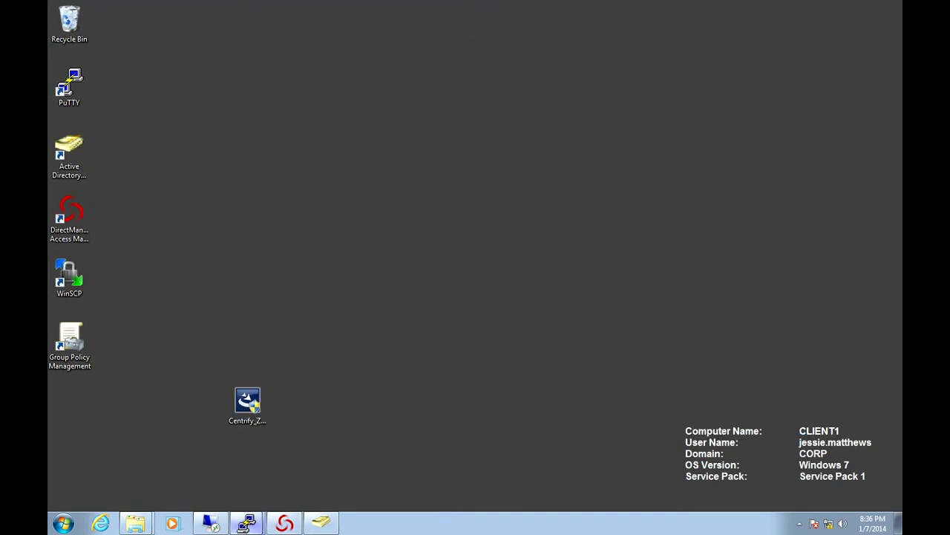
# Step: Restore the PuTTY terminal, clear it, and run adquery user on cen1
pyautogui.moveTo(247, 524)
pyautogui.click(223, 476)
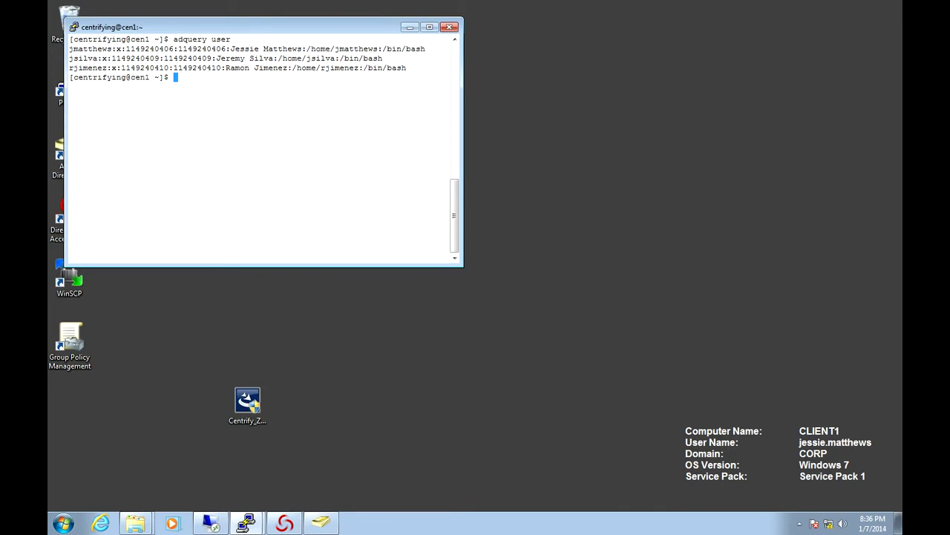
pyautogui.write('clear')
pyautogui.press('Return')
pyautogui.press('Up')
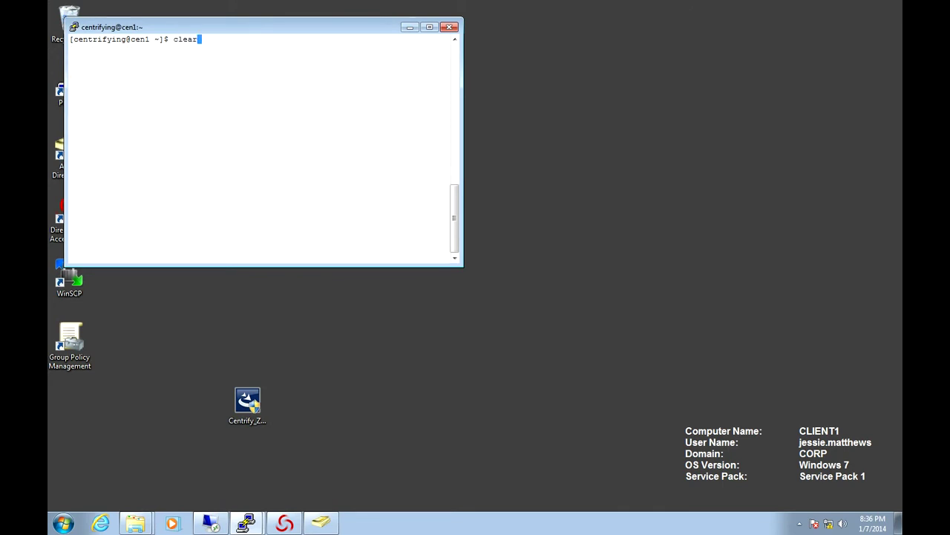
pyautogui.press('Up')
pyautogui.press('Return')
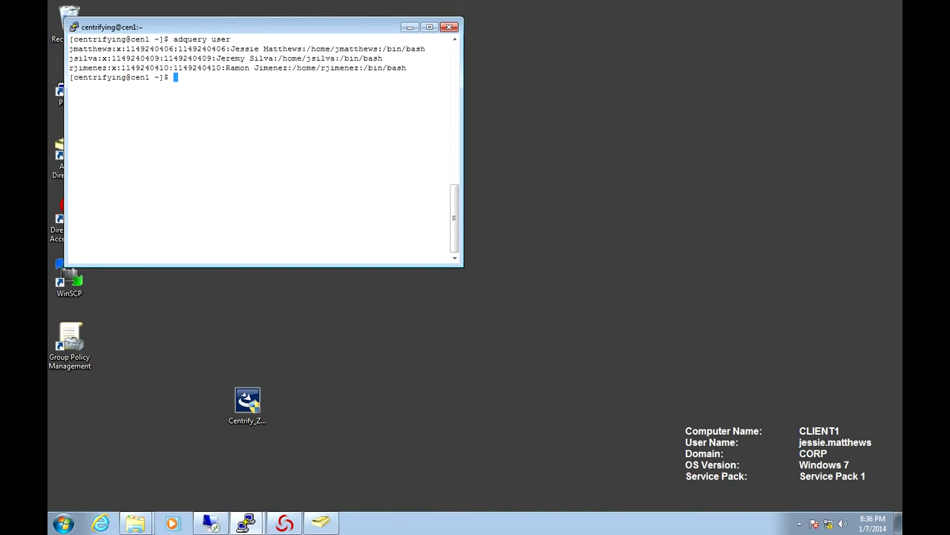
# Step: Flush the Centrify caches with sudo adflush, clear, and rerun adquery user to list four users
pyautogui.press('Up')
pyautogui.press('Up')
pyautogui.press('Up')
pyautogui.press('Up')
pyautogui.press('Return')
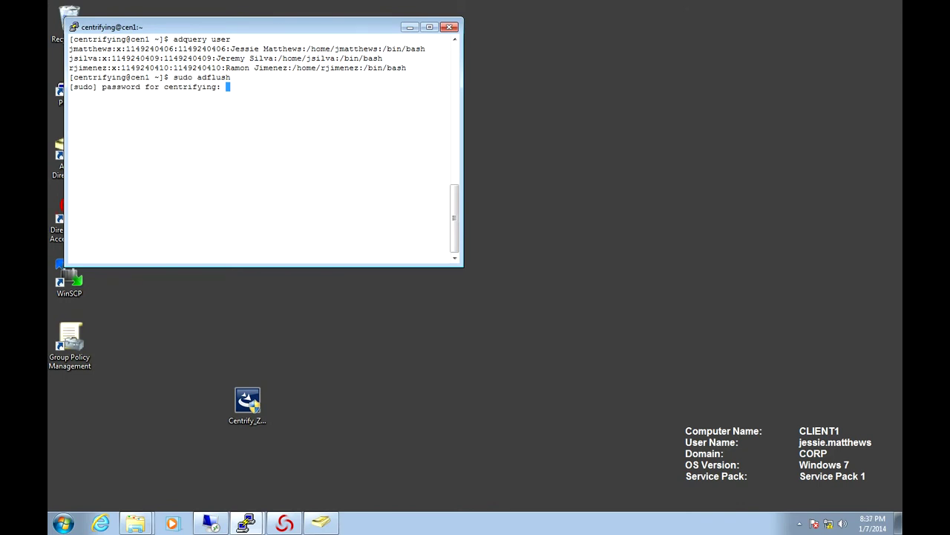
pyautogui.press('Return')
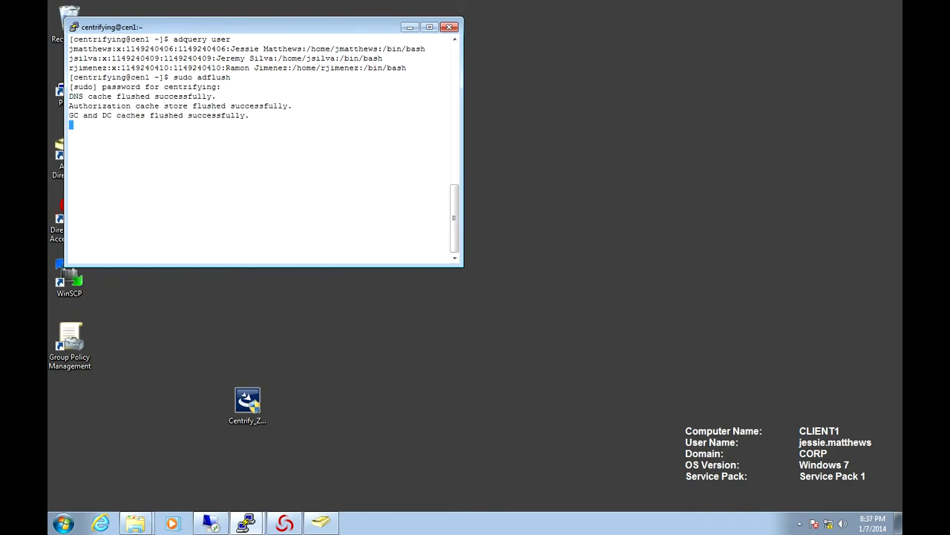
pyautogui.write('clear')
pyautogui.press('Return')
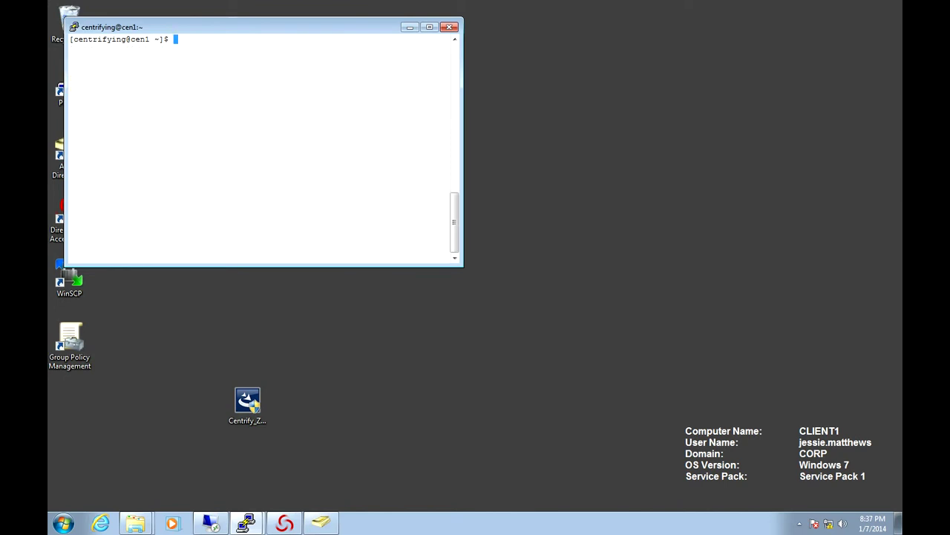
pyautogui.press('Up')
pyautogui.press('Up')
pyautogui.press('Up')
pyautogui.press('Return')
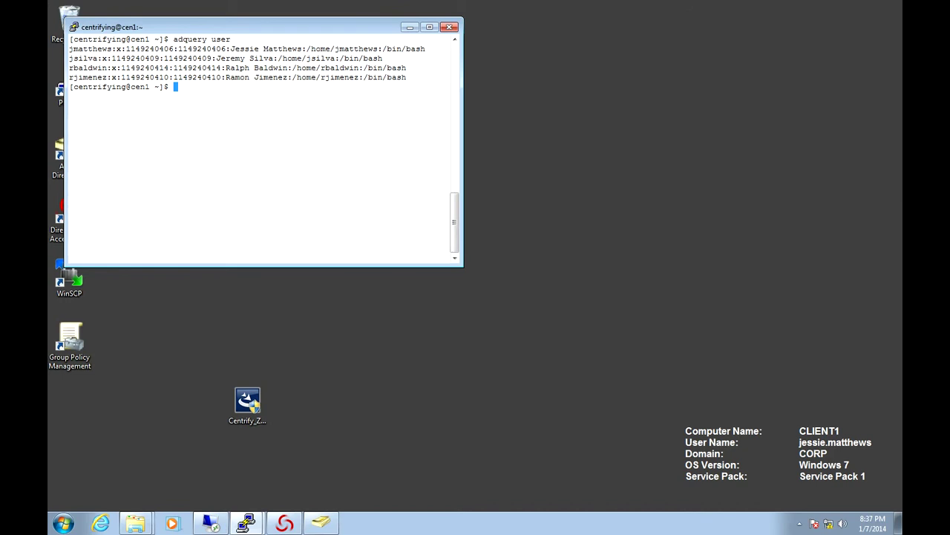
# Step: Start a new PuTTY session to the saved cen1 host and log in as the auditor
pyautogui.hotkey('alt', 'space')
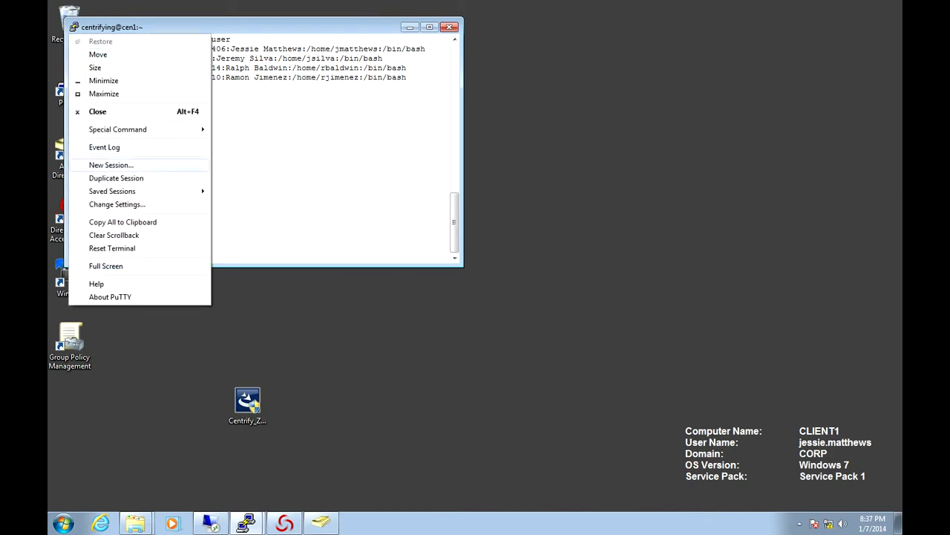
pyautogui.press('Return')
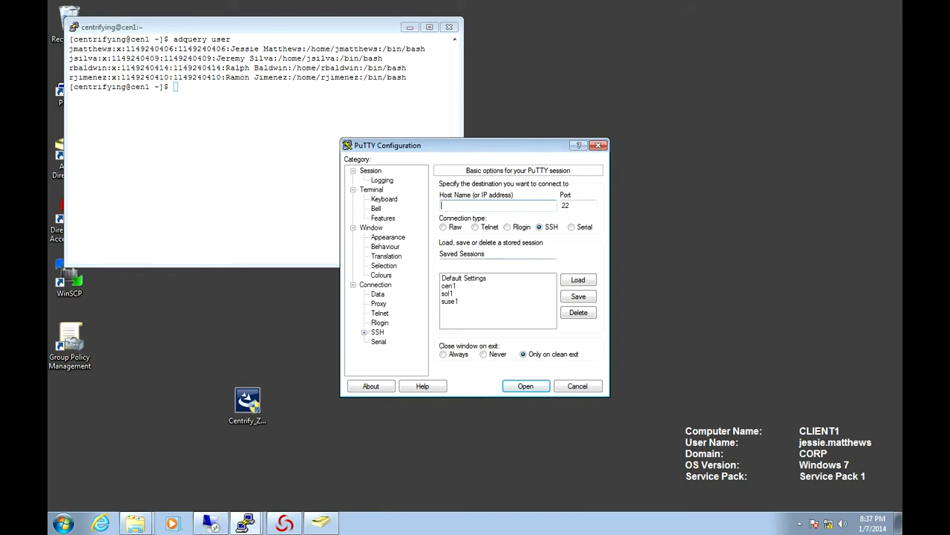
pyautogui.click(449, 285)
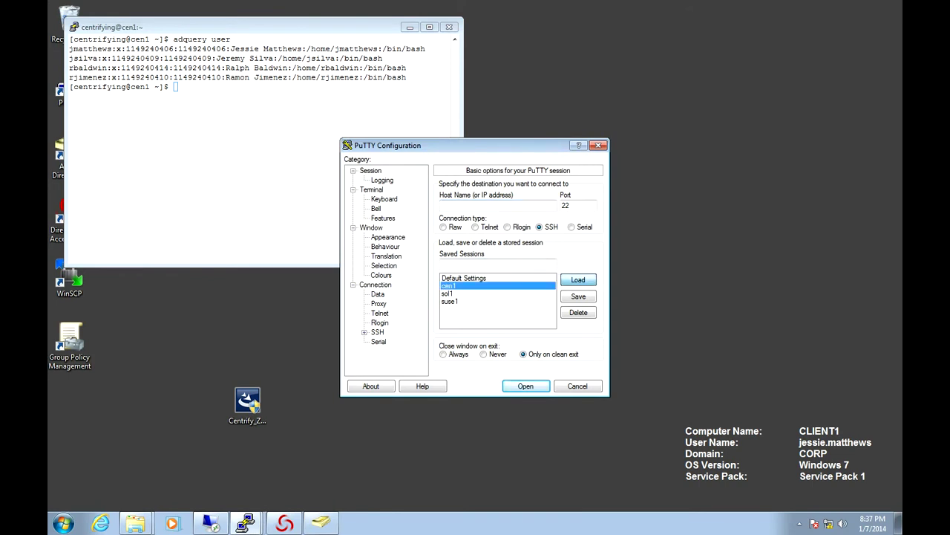
pyautogui.press('Return')
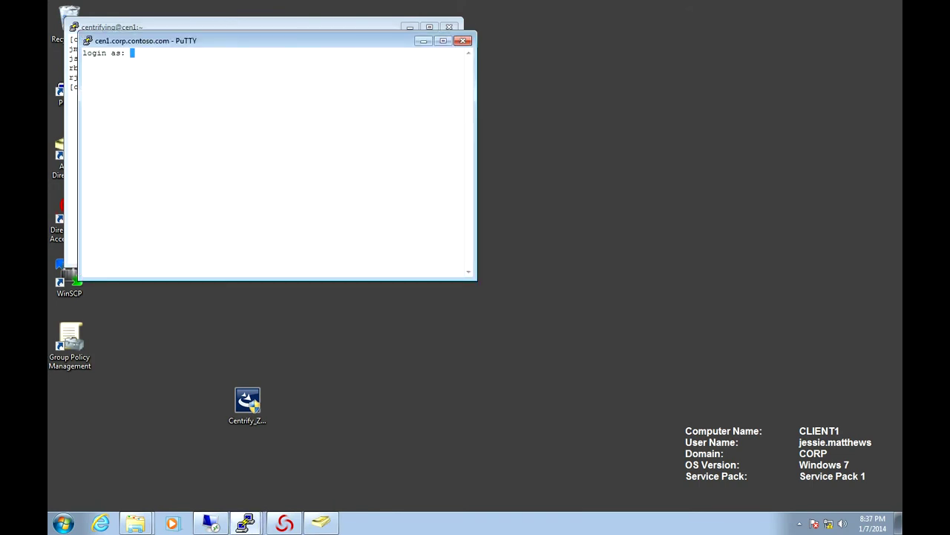
pyautogui.press('Return')
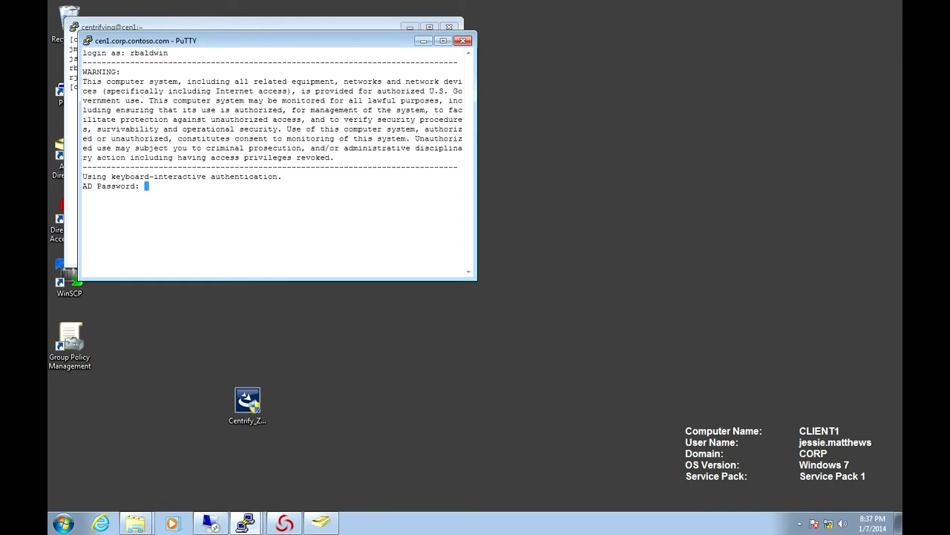
pyautogui.press('Return')
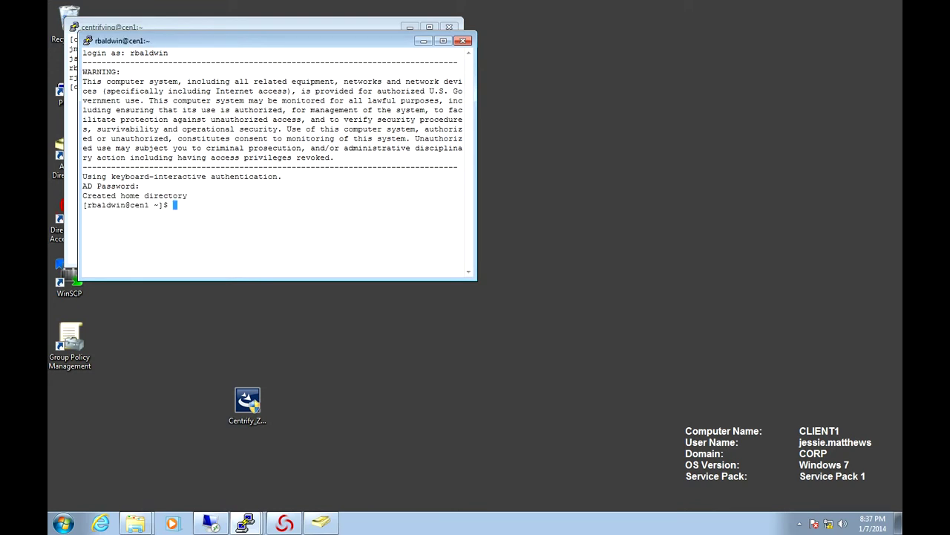
# Step: Enlarge the terminal, run id, clear, and dzinfo to check rights, then exit
pyautogui.moveTo(476, 280); pyautogui.dragTo(510, 346)
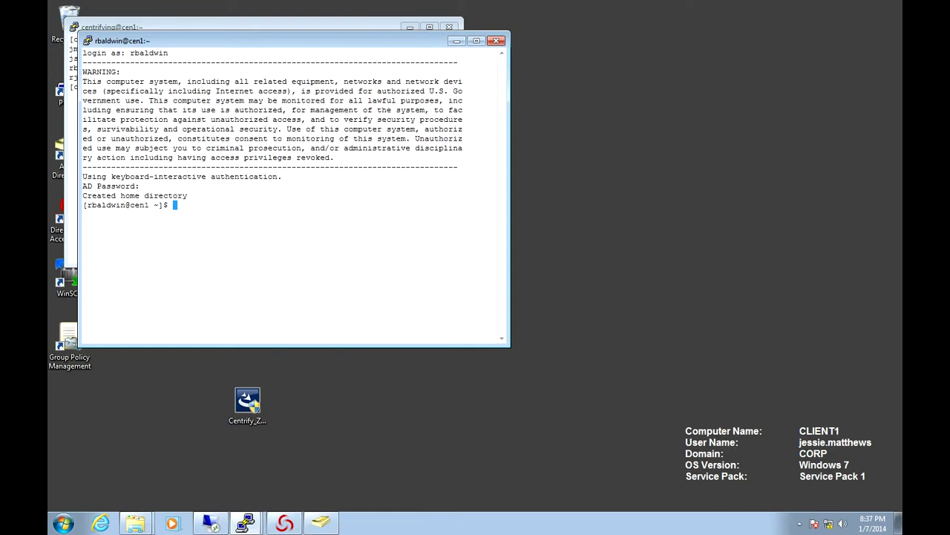
pyautogui.write('id')
pyautogui.press('Return')
pyautogui.write('clear')
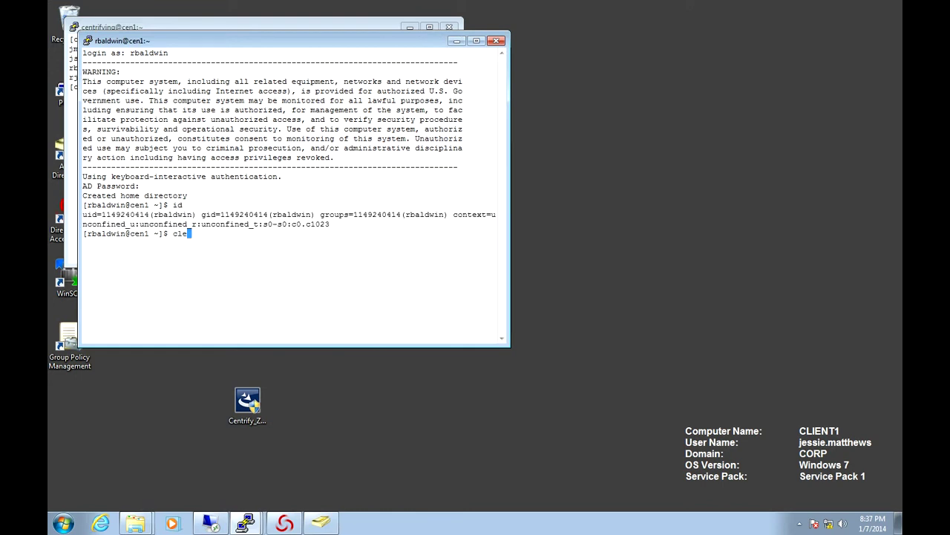
pyautogui.press('Return')
pyautogui.write('dzinfo')
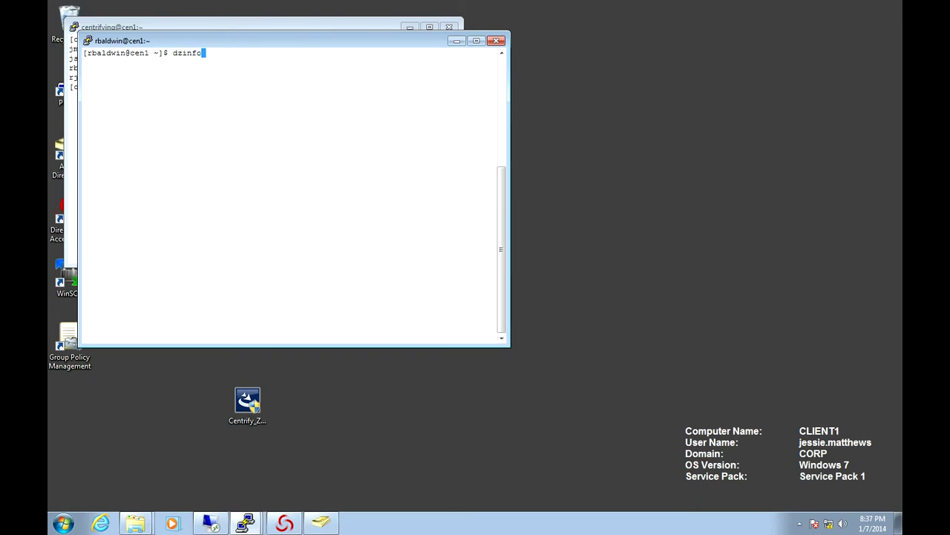
pyautogui.press('Return')
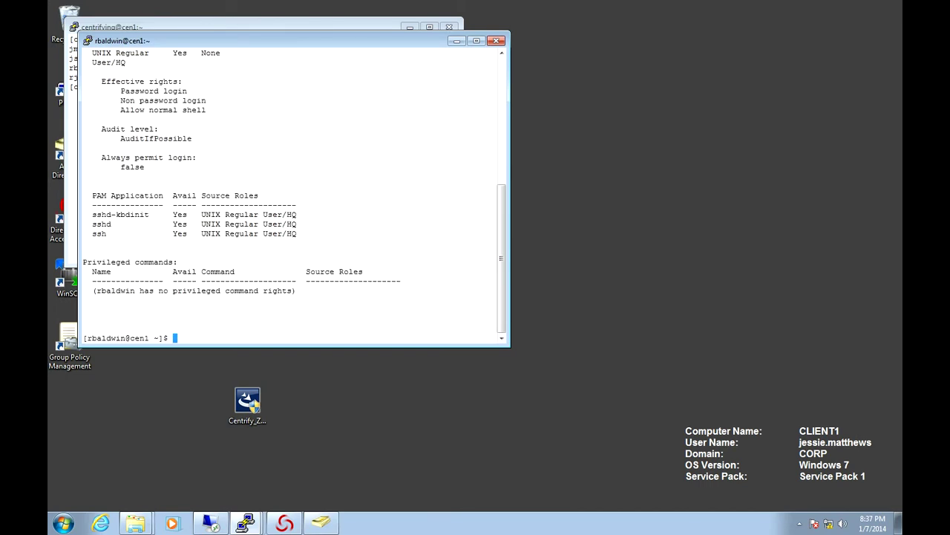
pyautogui.write('exit')
pyautogui.press('Return')
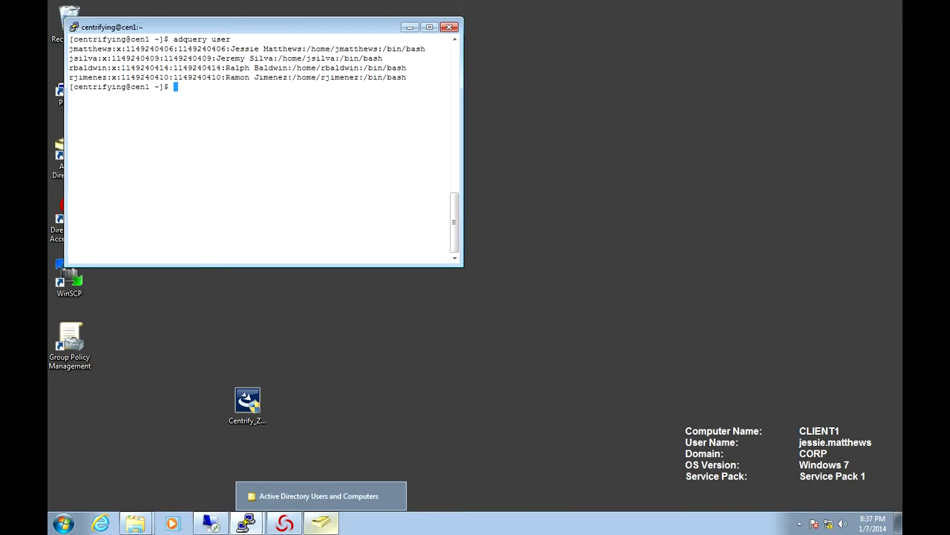
# Step: Open the Internal Auditor's properties to the Member Of group list
pyautogui.click(320, 523)
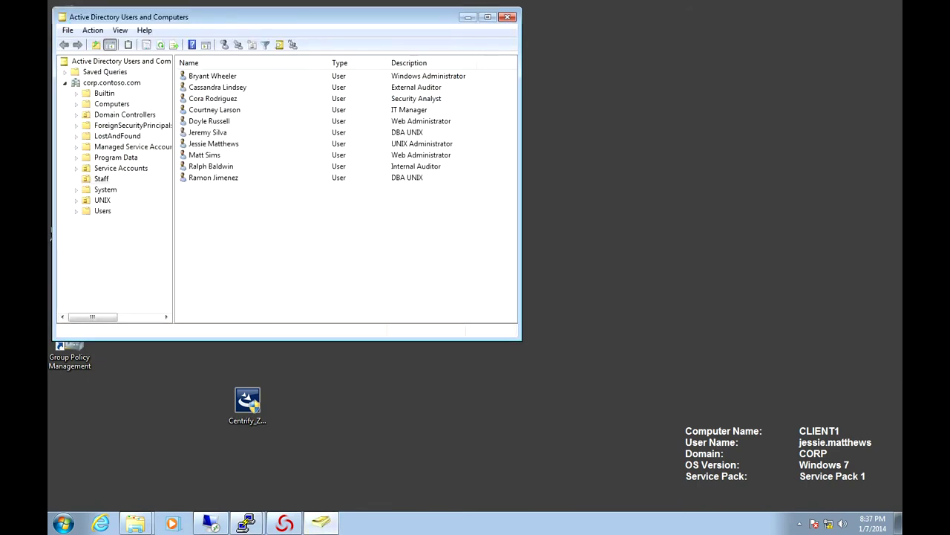
pyautogui.rightClick(215, 165)
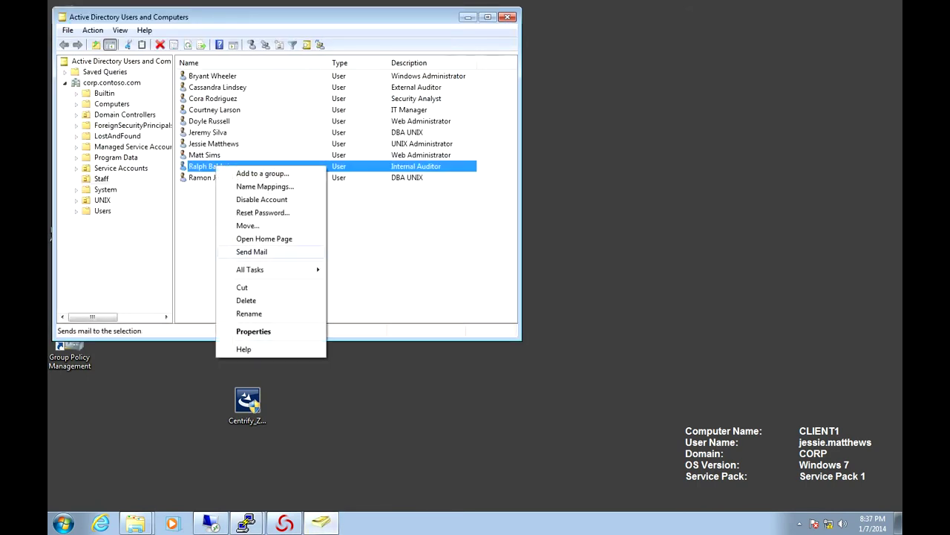
pyautogui.click(253, 331)
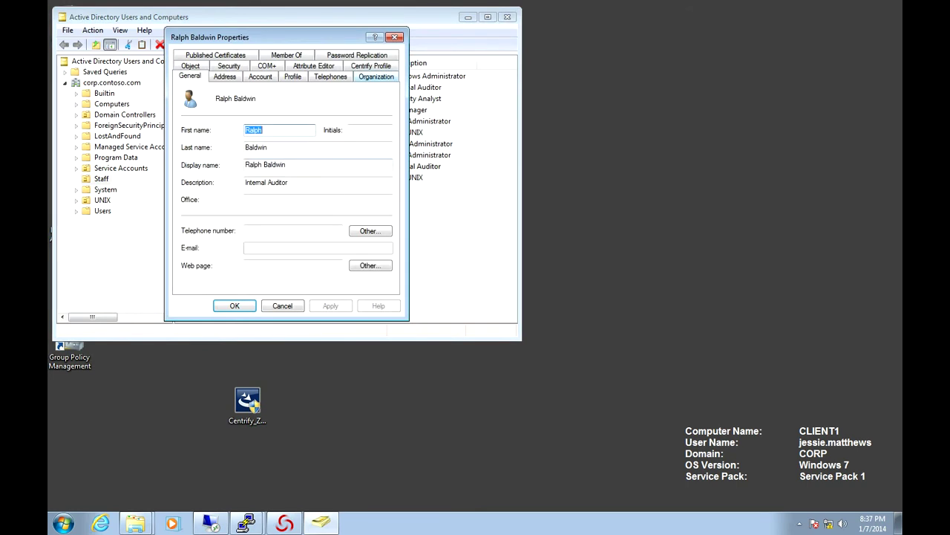
pyautogui.click(370, 65)
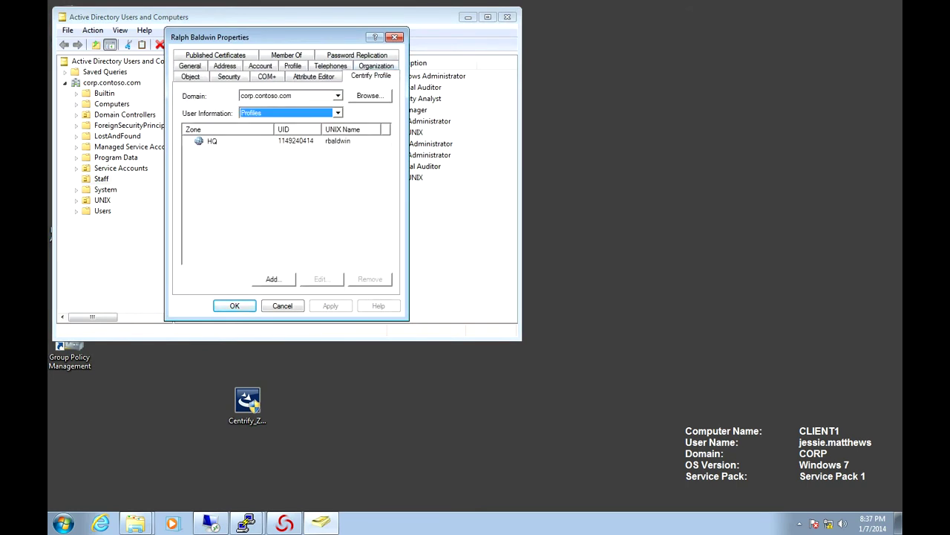
pyautogui.click(286, 55)
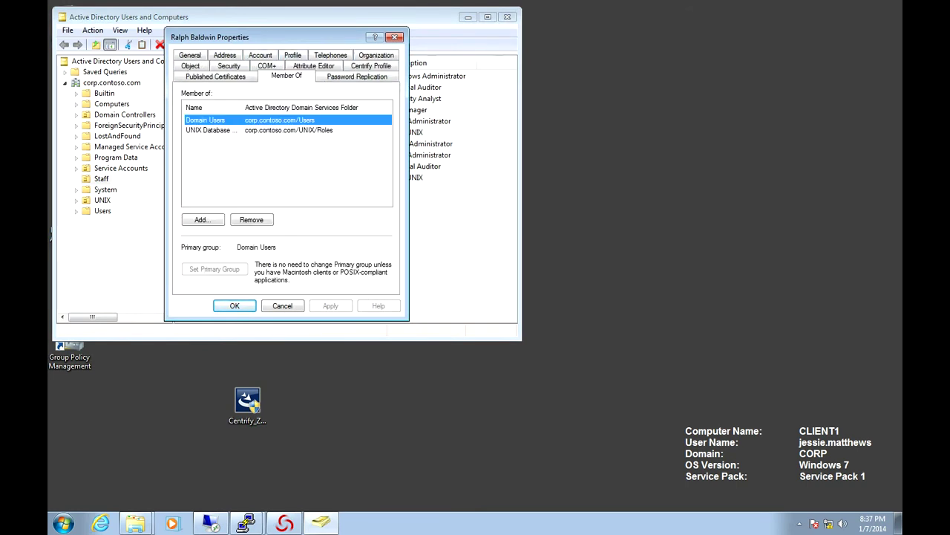
# Step: Remove the auditor from UNIX Database Server Users and restart the Zone Provisioning Agent service
pyautogui.click(209, 130)
pyautogui.click(251, 220)
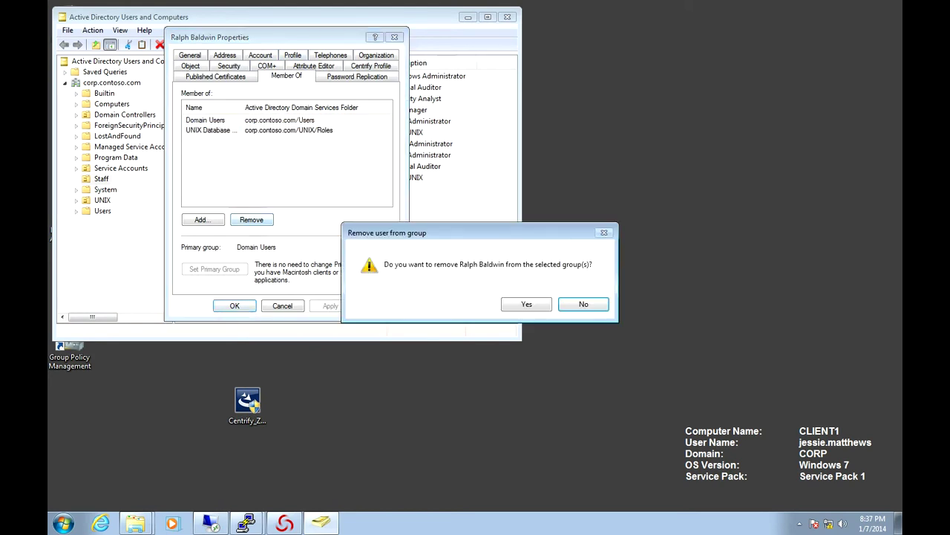
pyautogui.press('Return')
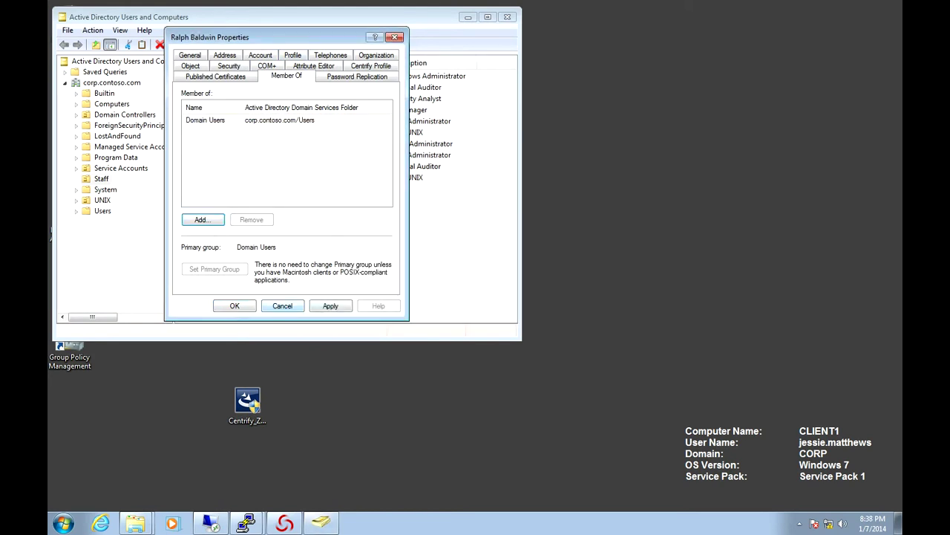
pyautogui.press('Return')
pyautogui.hotkey('alt', 'Tab')
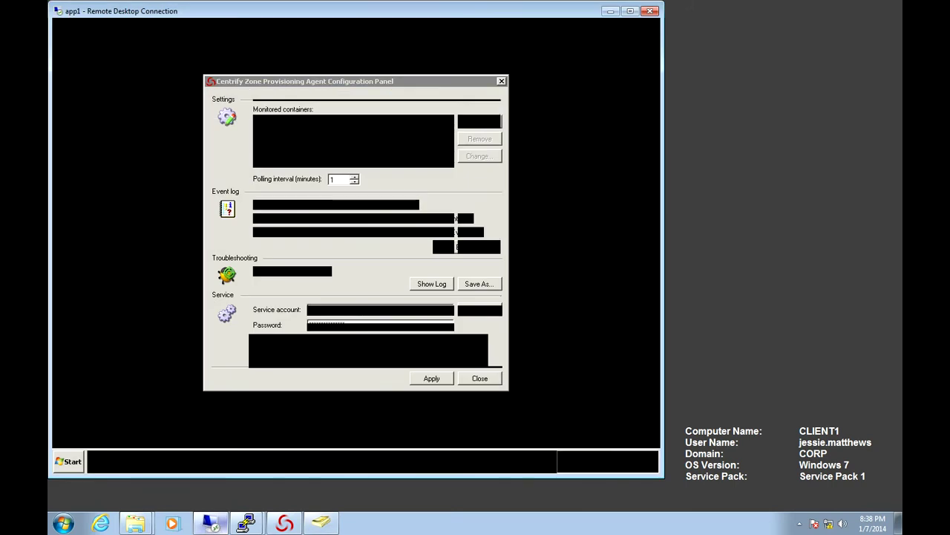
pyautogui.press('Return')
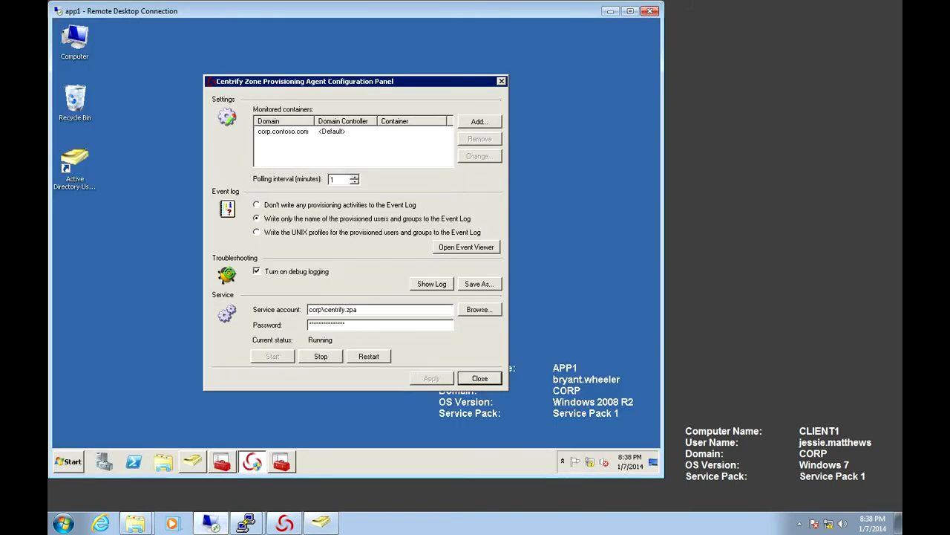
# Step: Refresh the user list, confirm the auditor's Centrify Profile tab is empty, and return to the cen1 terminal
pyautogui.click(610, 11)
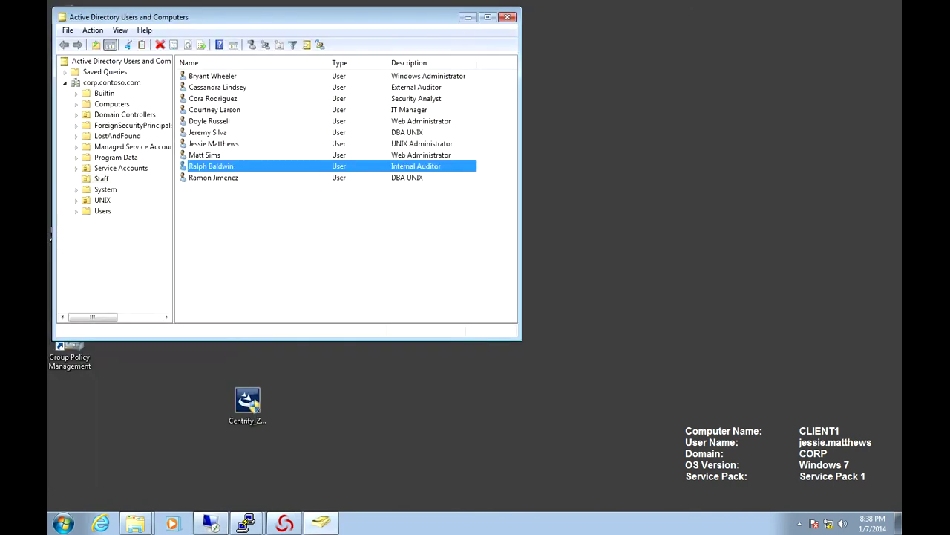
pyautogui.rightClick(225, 229)
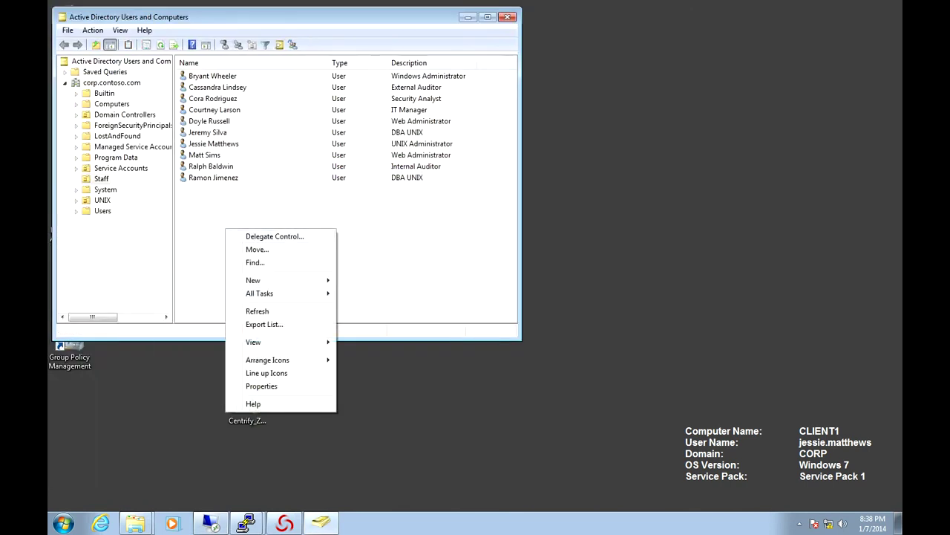
pyautogui.click(256, 310)
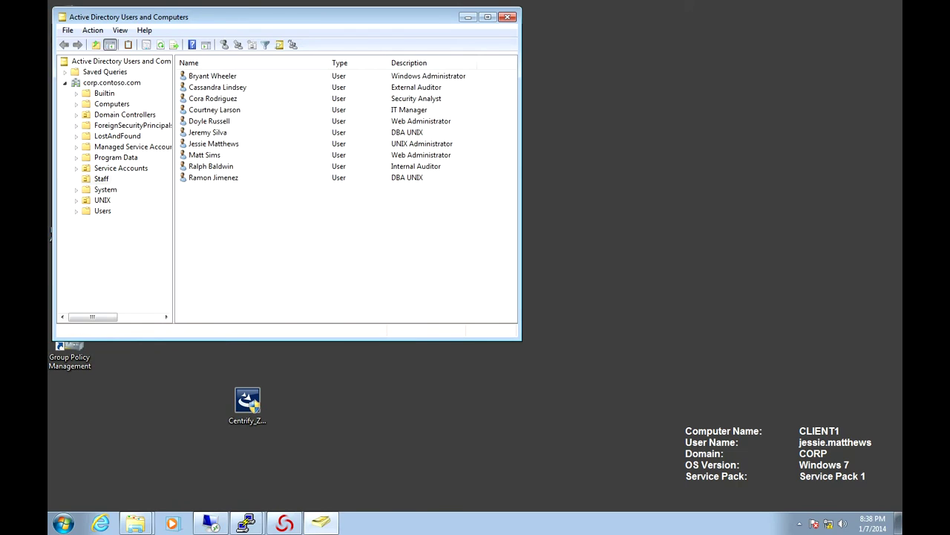
pyautogui.rightClick(217, 167)
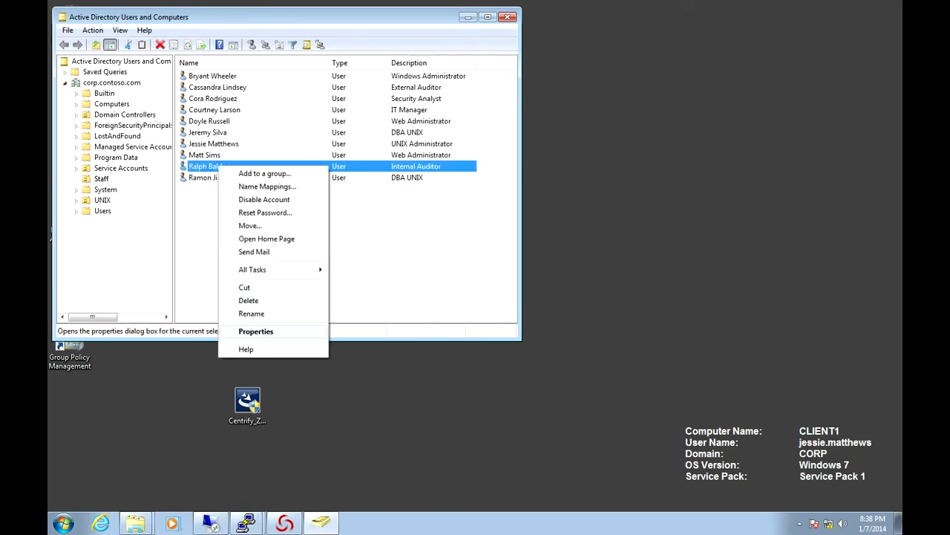
pyautogui.click(255, 331)
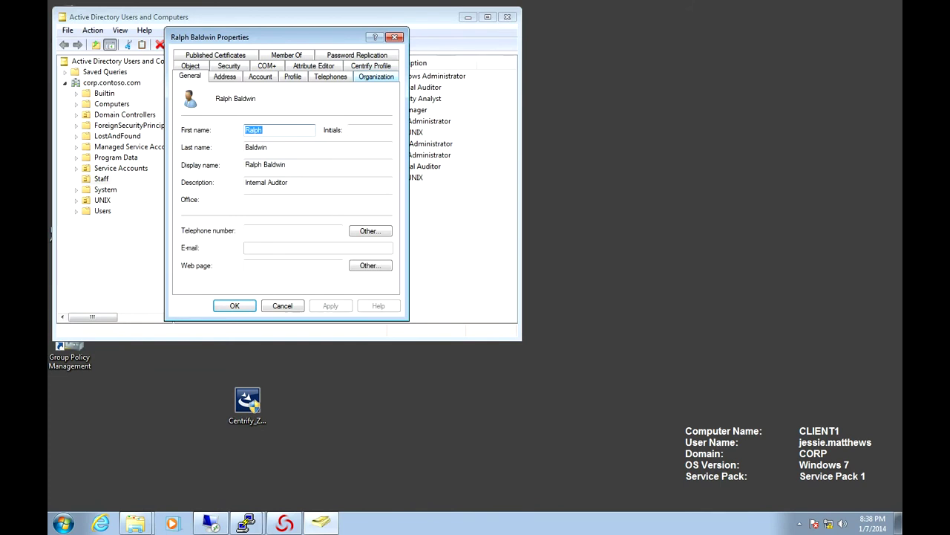
pyautogui.click(370, 65)
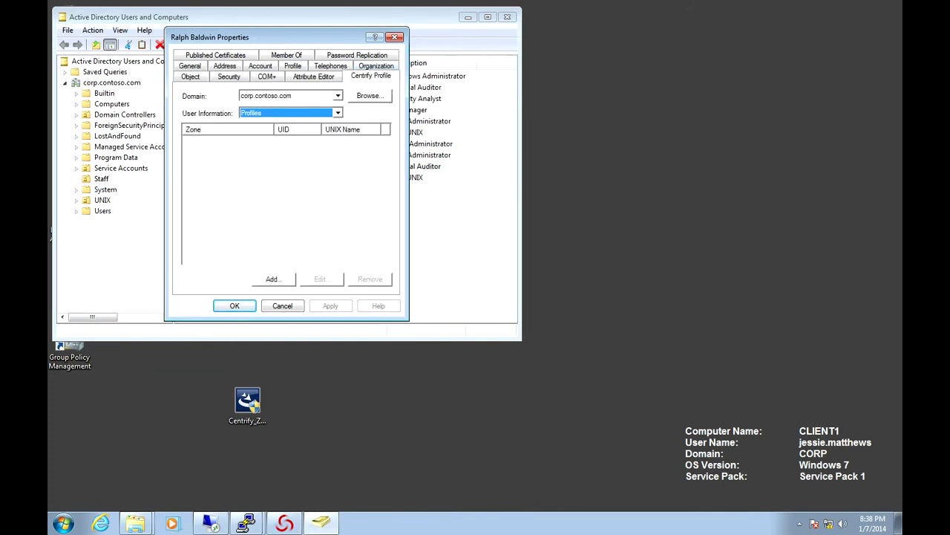
pyautogui.press('Escape')
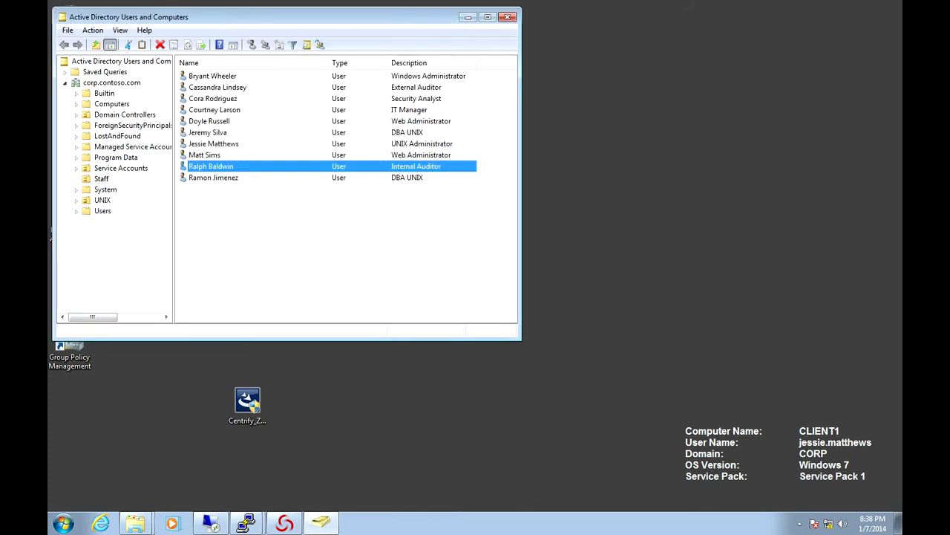
pyautogui.click(247, 523)
pyautogui.click(222, 476)
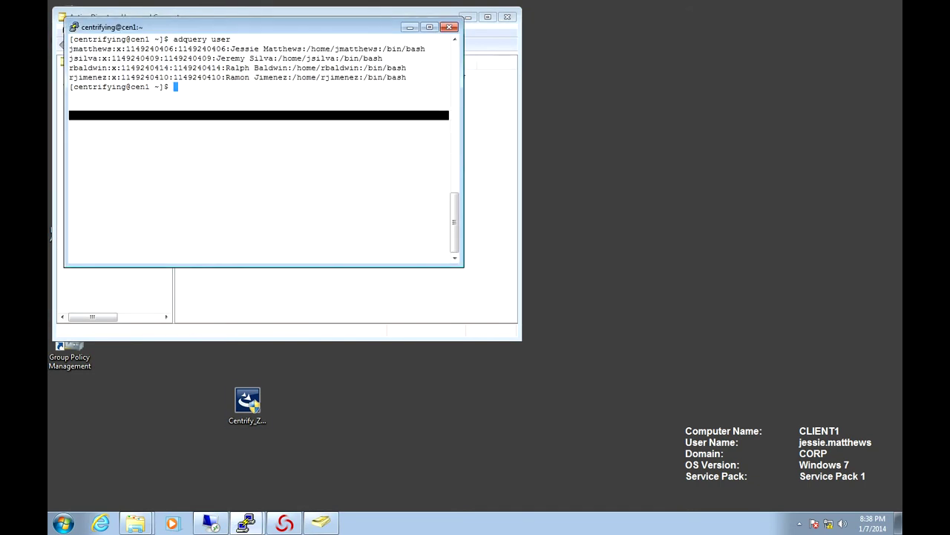
# Step: Clear the terminal and run the zone user query
pyautogui.write('clear')
pyautogui.press('Return')
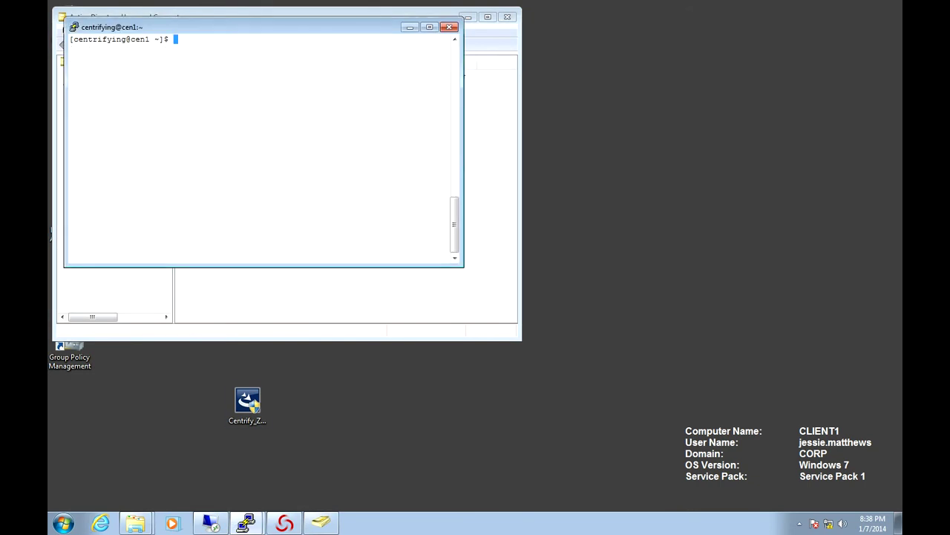
pyautogui.write('ddquery user')
pyautogui.press('Return')
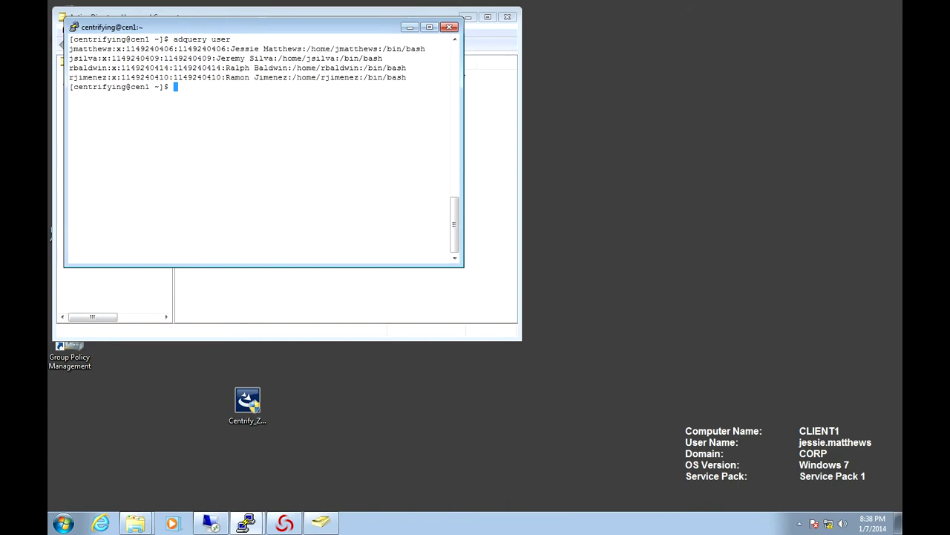
# Step: Flush the Centrify caches, clear, and rerun adquery user to list three users without the auditor
pyautogui.press('Up')
pyautogui.press('Up')
pyautogui.press('Down')
pyautogui.press('Up')
pyautogui.press('Return')
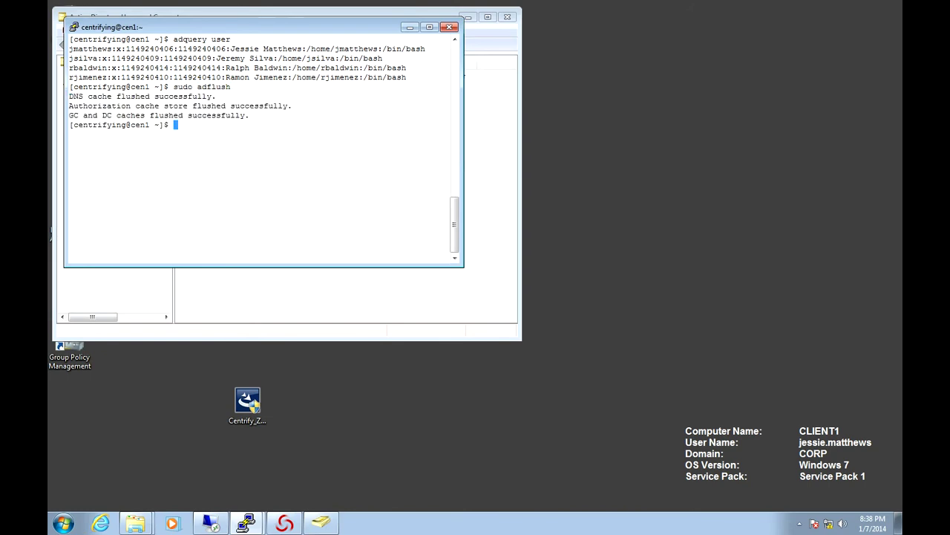
pyautogui.write('clear')
pyautogui.press('Return')
pyautogui.press('Up')
pyautogui.press('Up')
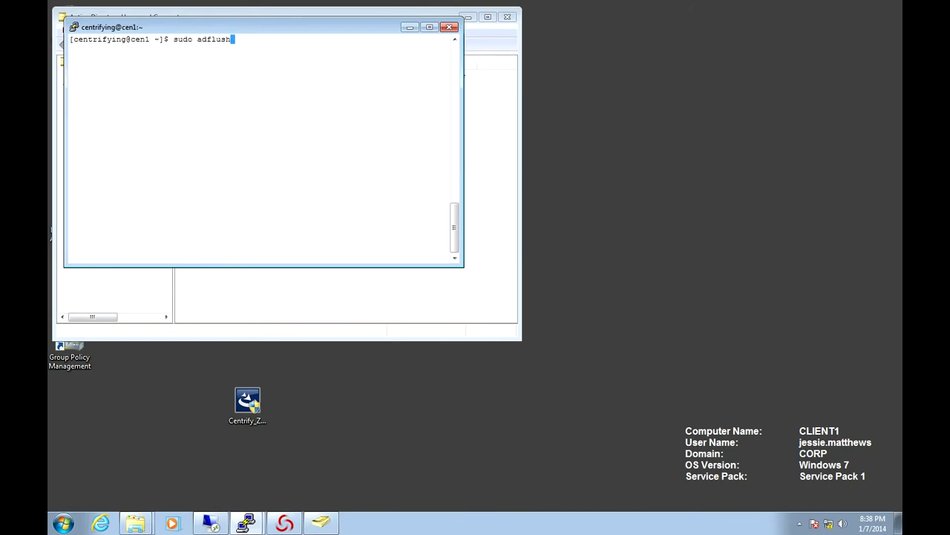
pyautogui.press('Up')
pyautogui.press('Return')
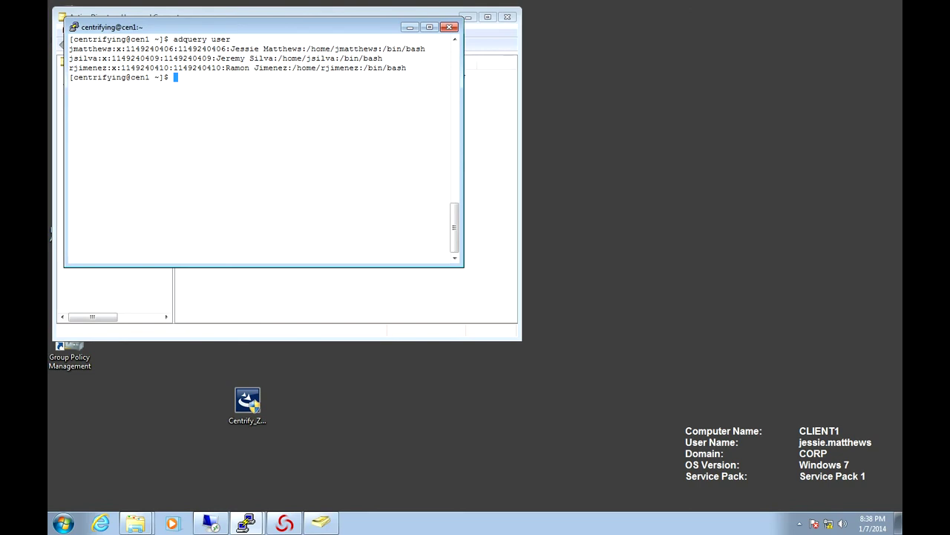
# Step: Duplicate the cen1 PuTTY session and attempt the auditor's login, which returns Access denied
pyautogui.hotkey('alt', 'space')
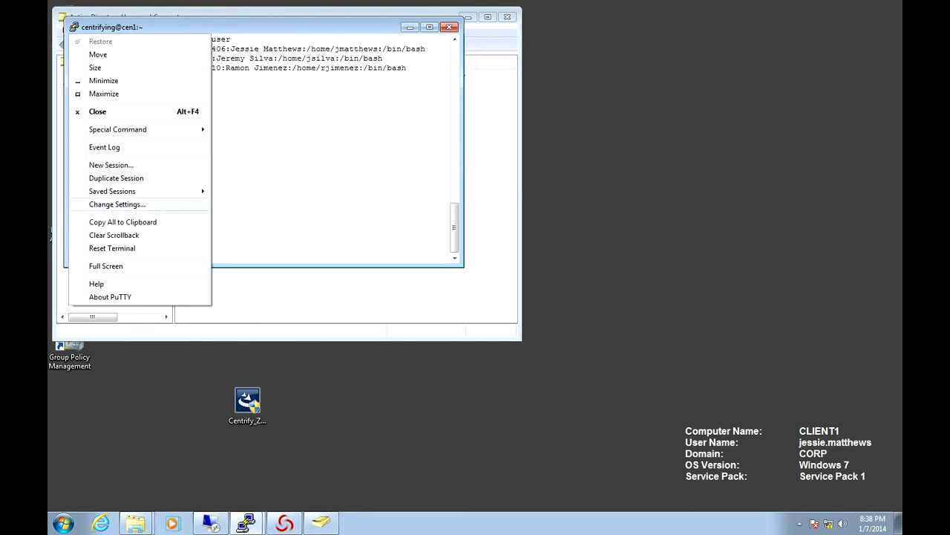
pyautogui.press('Up')
pyautogui.press('Up')
pyautogui.press('Return')
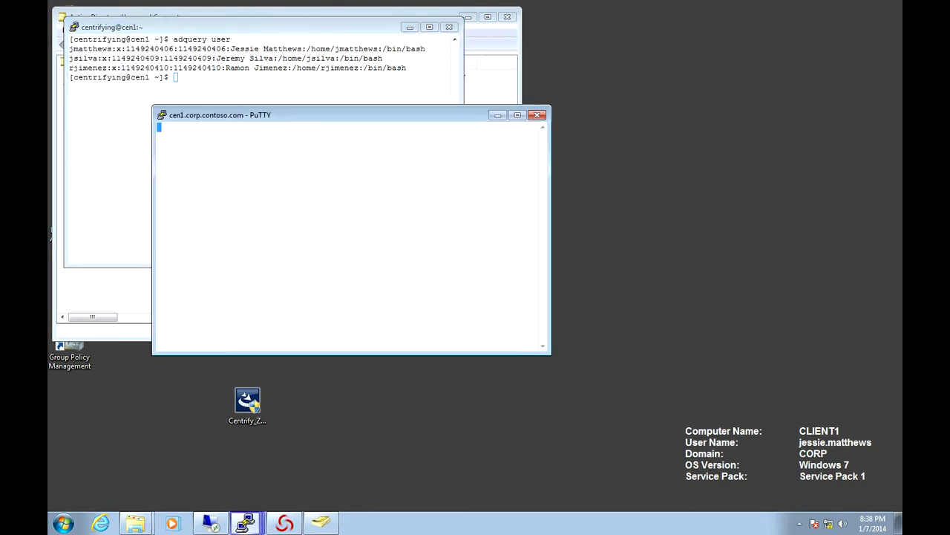
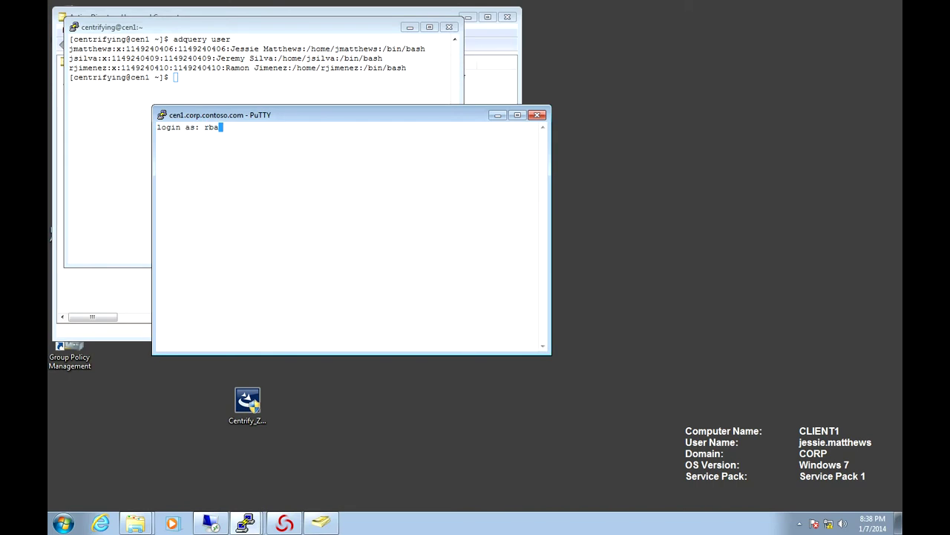
pyautogui.press('Return')
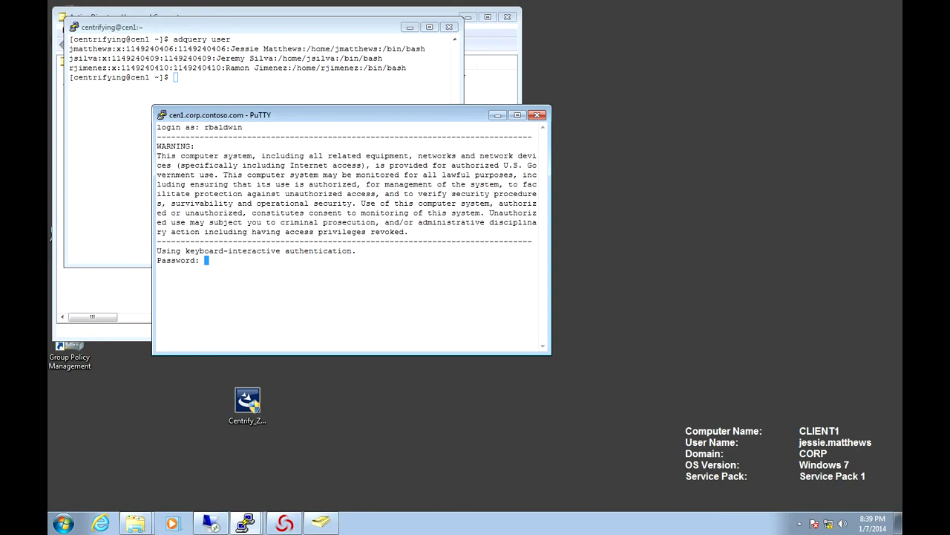
pyautogui.press('Return')
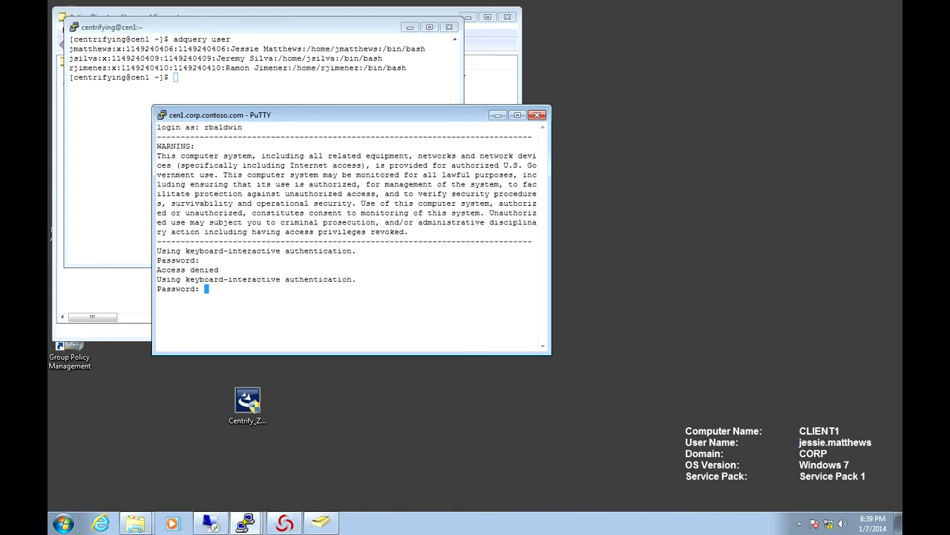
# Step: Minimize the denied login window and the cen1 terminal to reveal Active Directory Users and Computers
pyautogui.click(497, 115)
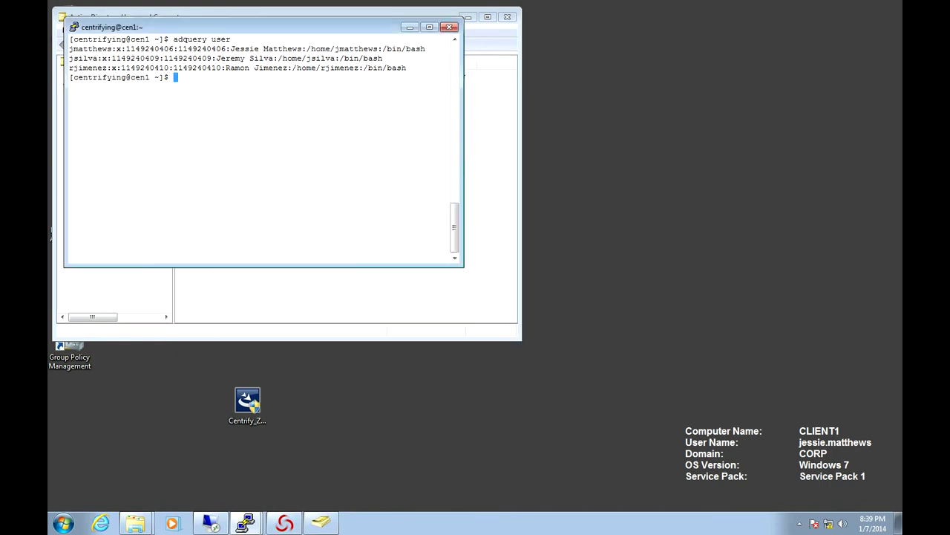
pyautogui.click(410, 27)
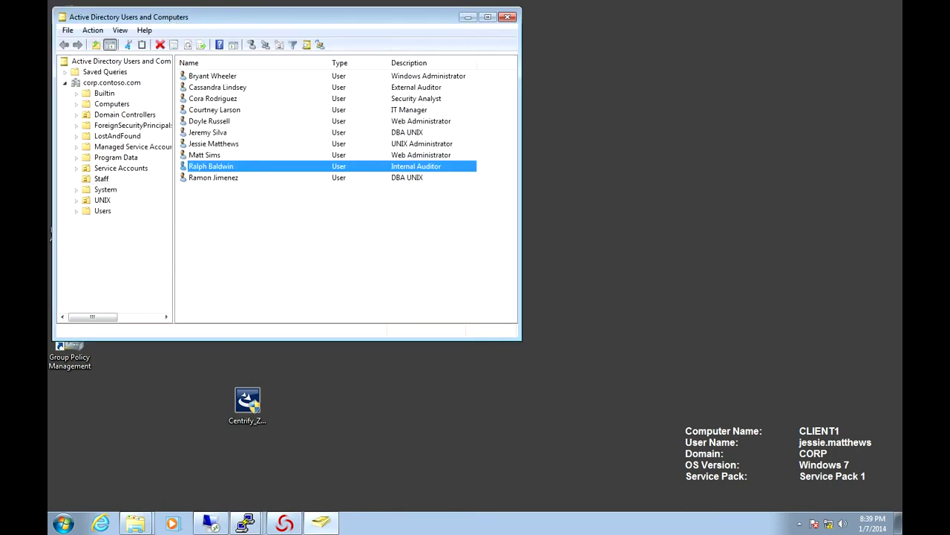